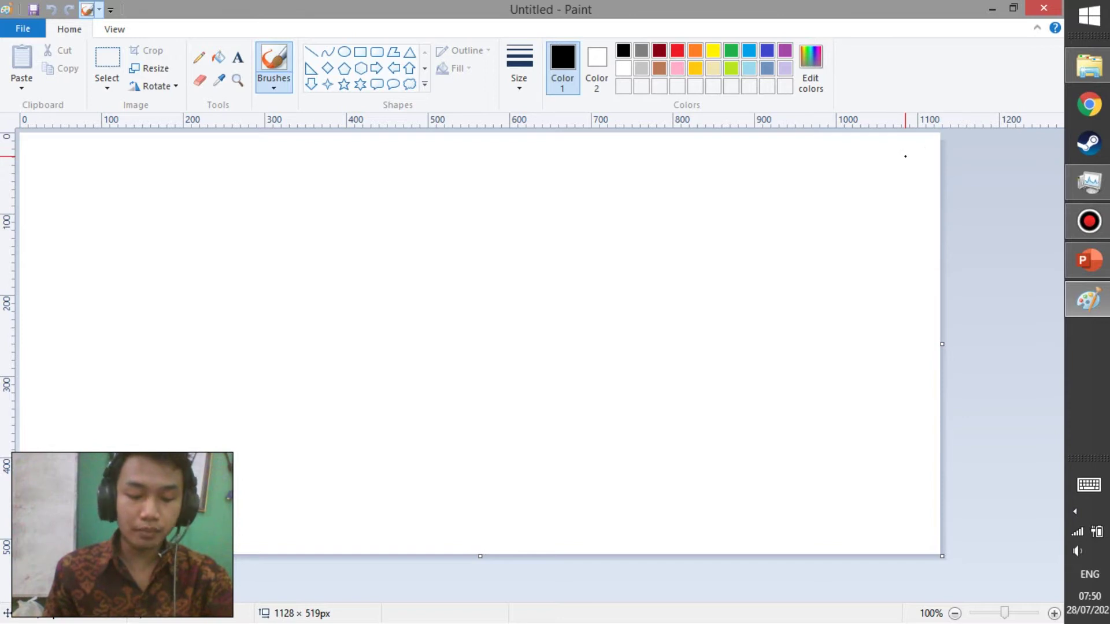
- Launch the Windows Magnifier and enlarge the screen view
click(1089, 16)
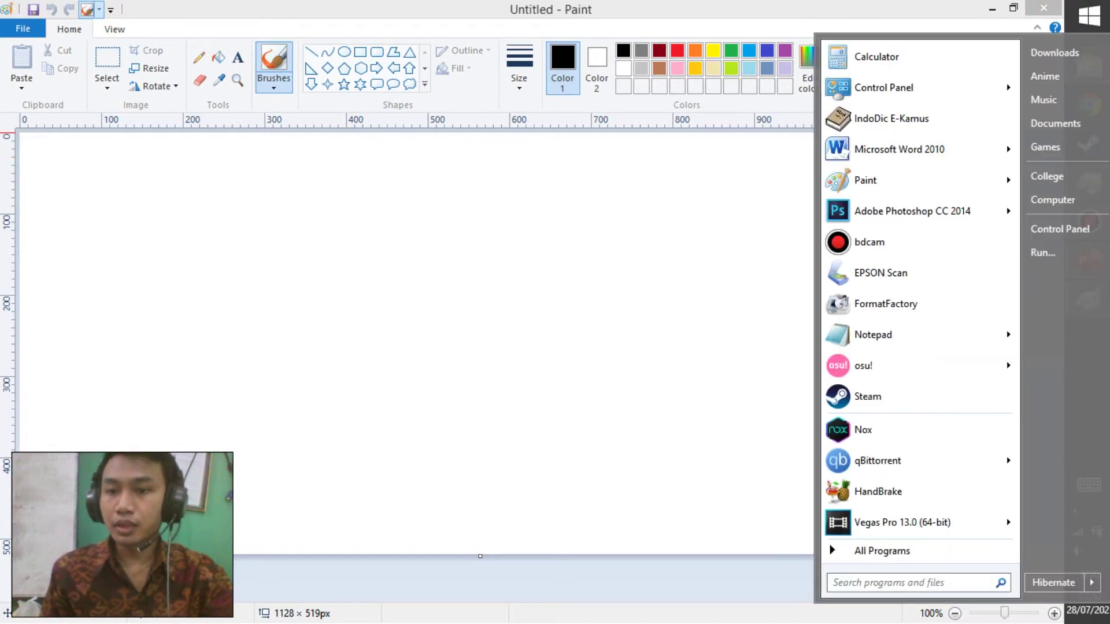
text(ma)
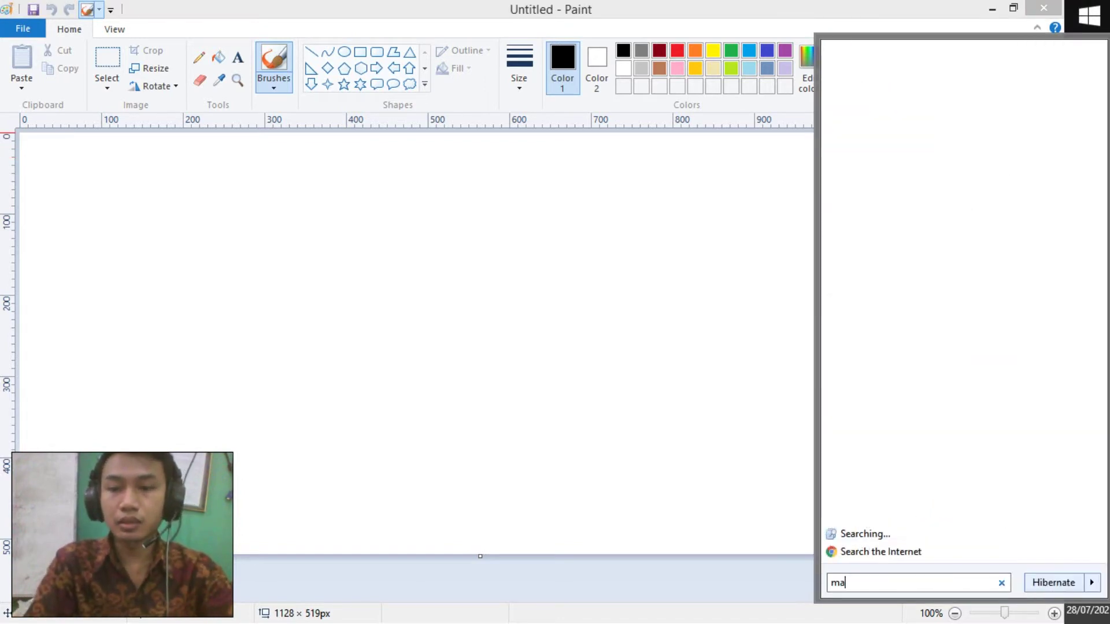
text(gni)
key(Return)
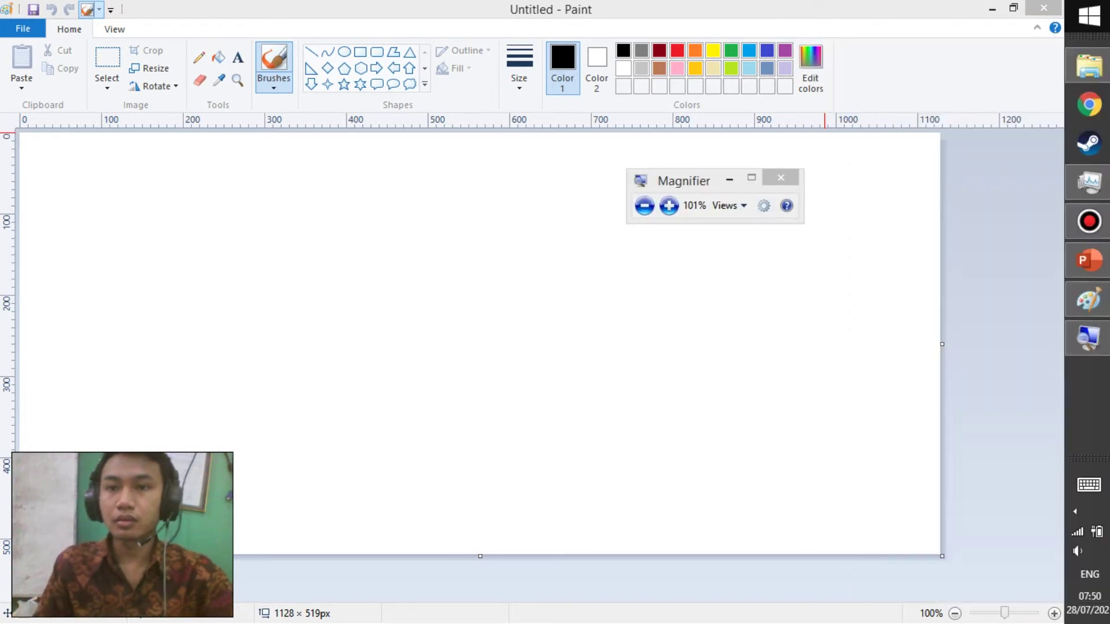
click(669, 206)
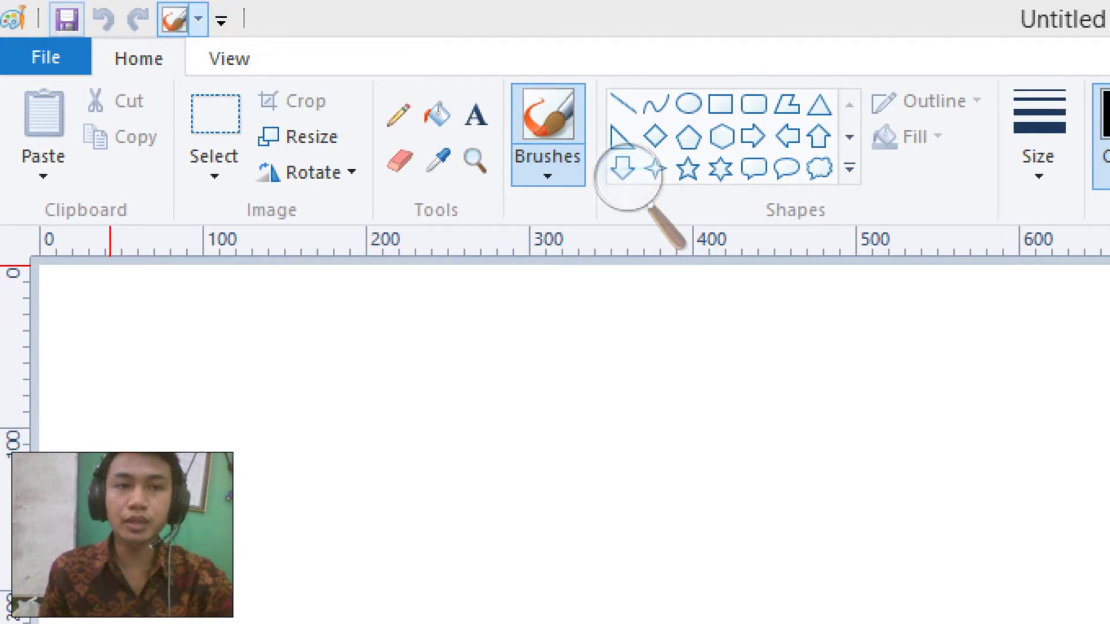
- Examine the Quick Access Toolbar customization options, and minimize and restore the ribbon
click(221, 21)
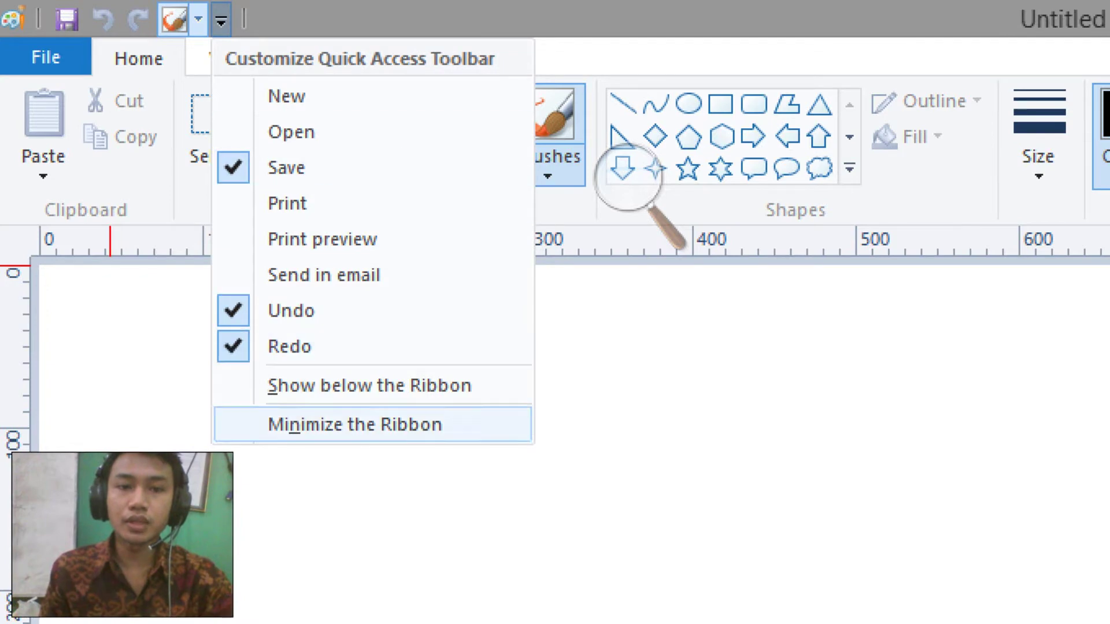
key(Escape)
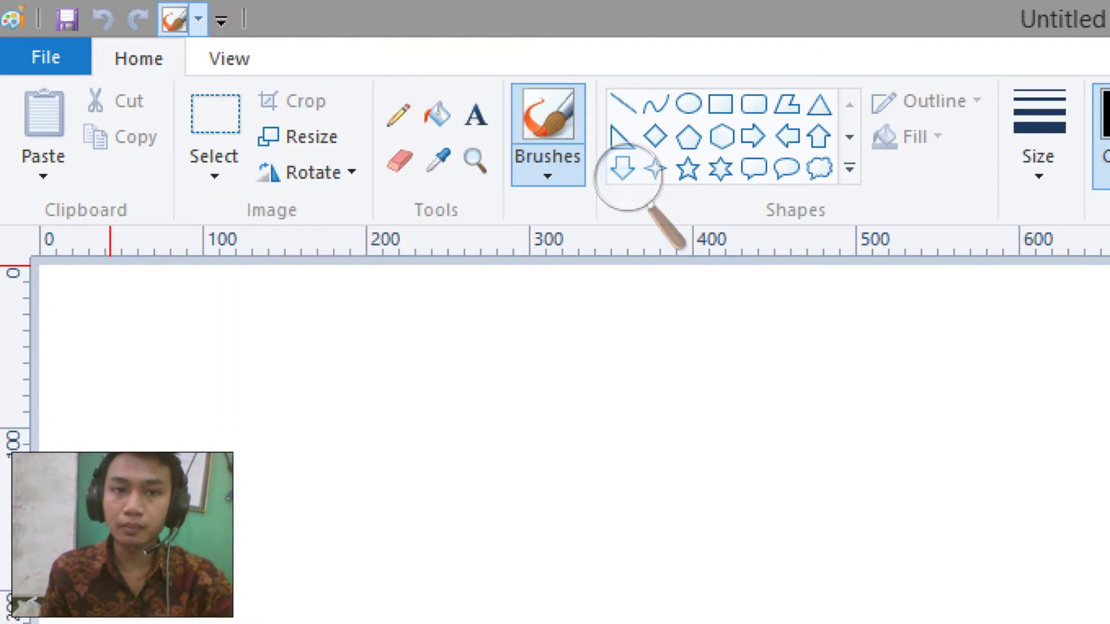
click(221, 21)
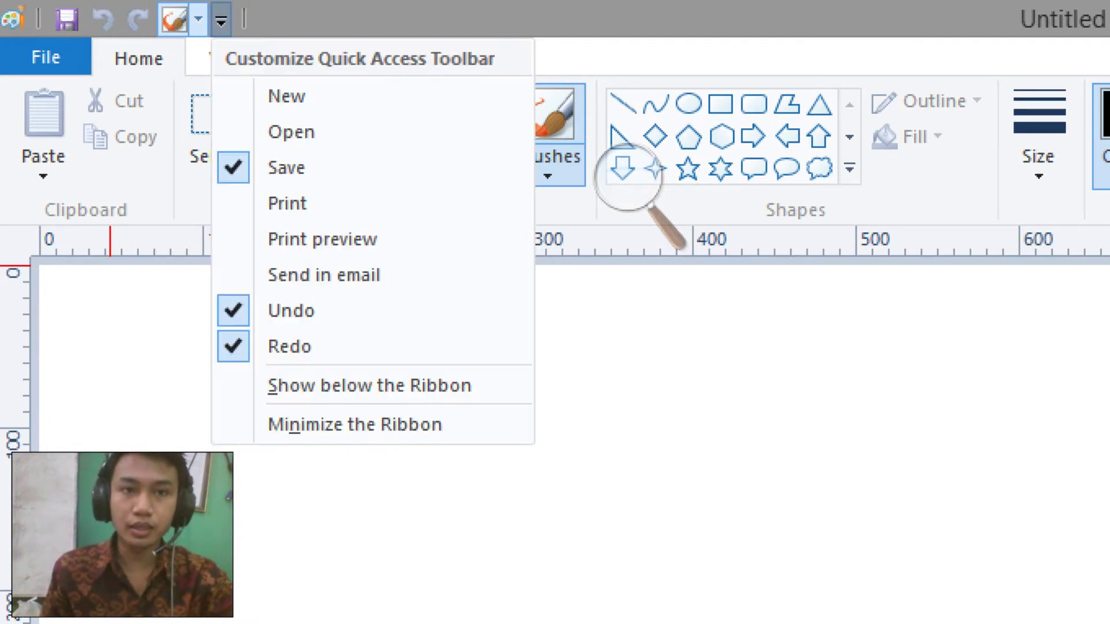
key(Escape)
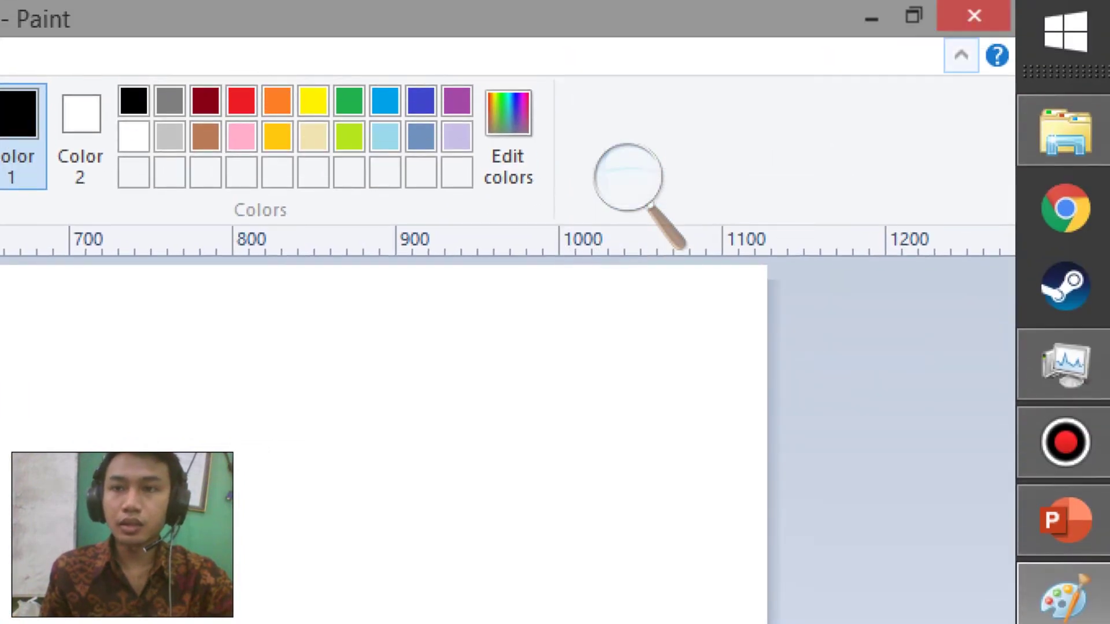
click(962, 54)
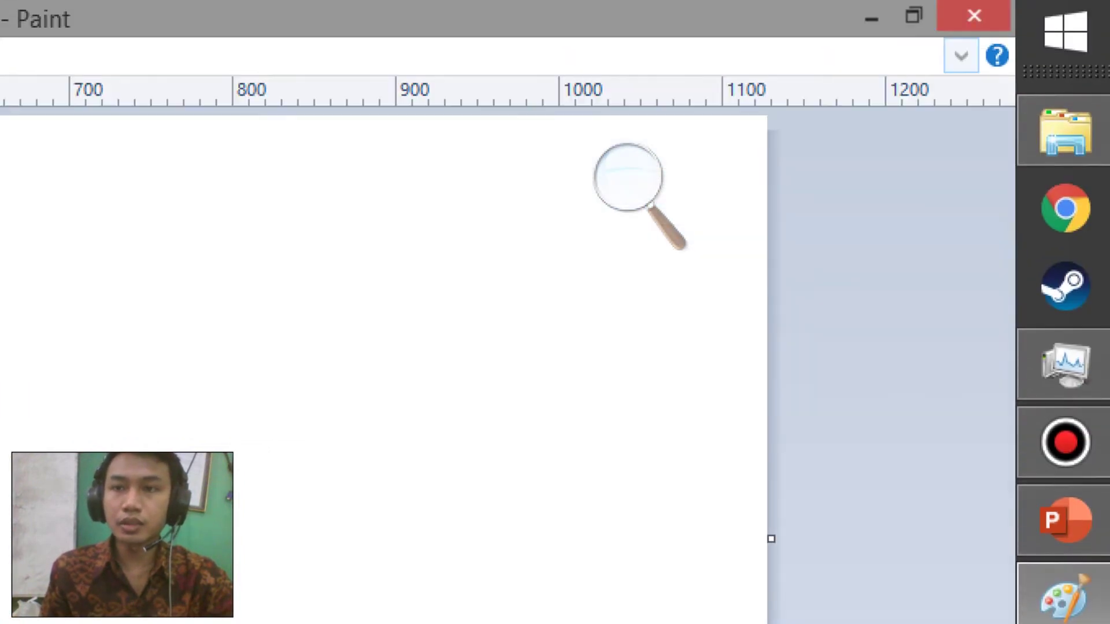
click(962, 54)
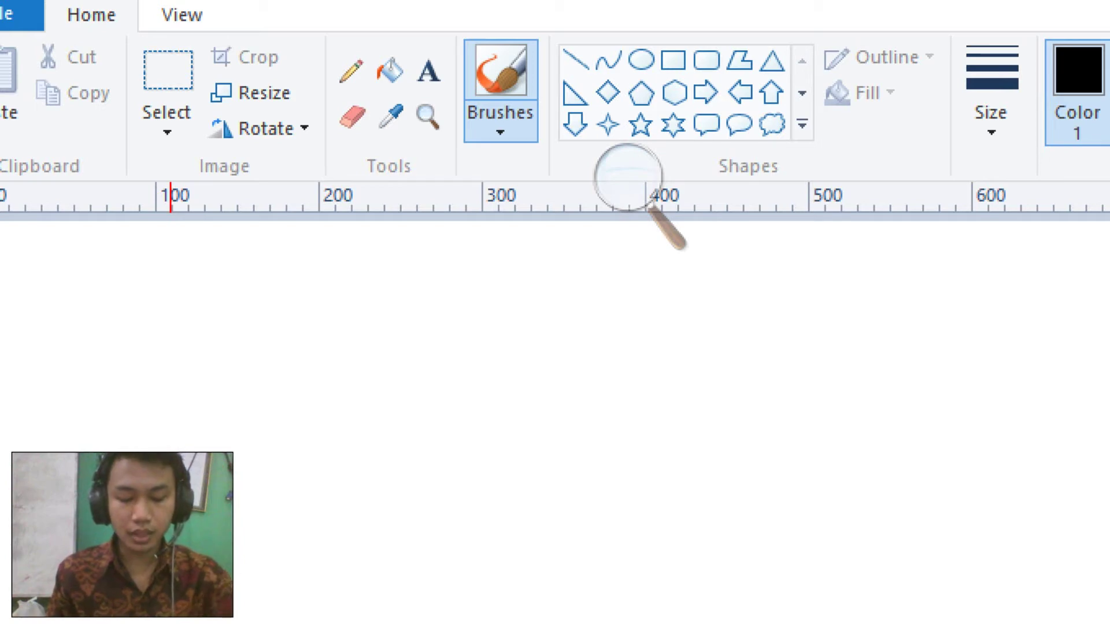
- Draw a black spiral on the blank canvas with the standard Brush
click(500, 116)
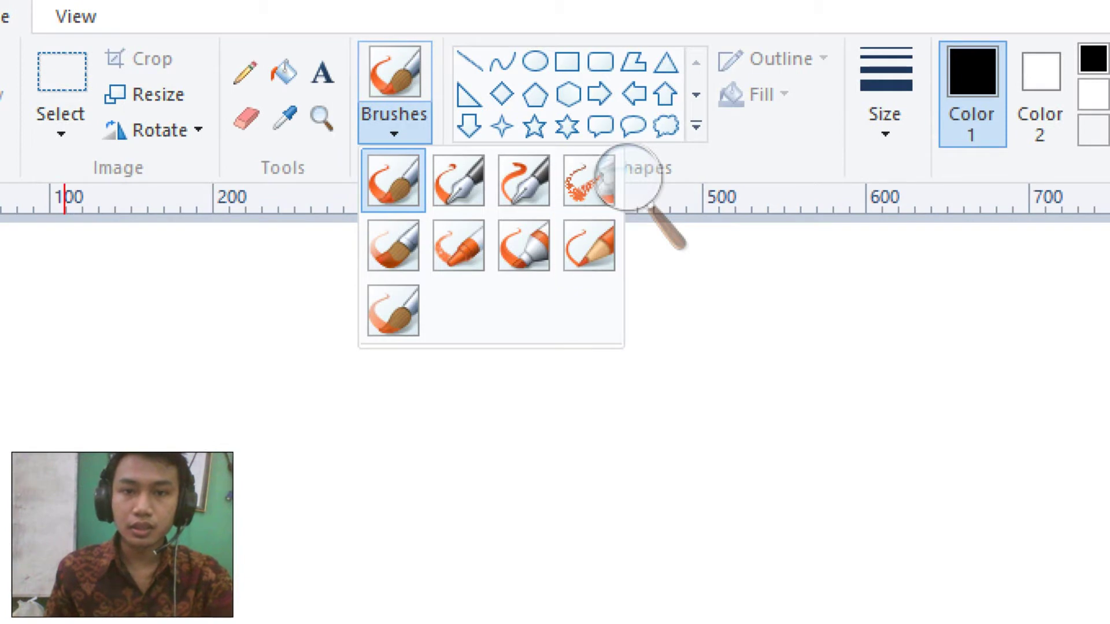
click(393, 180)
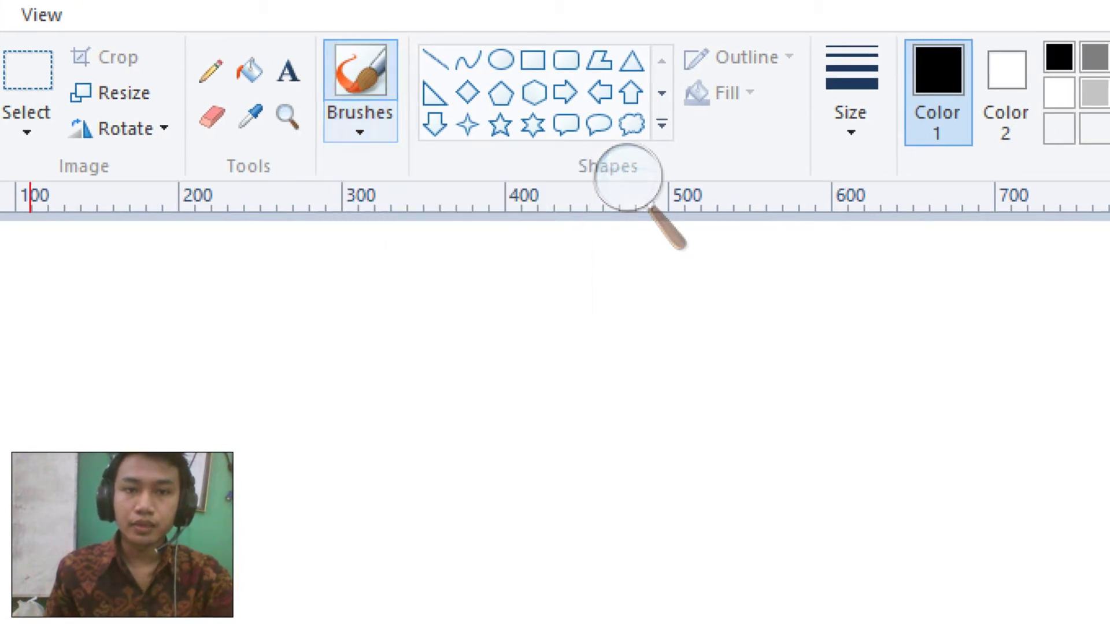
click(394, 92)
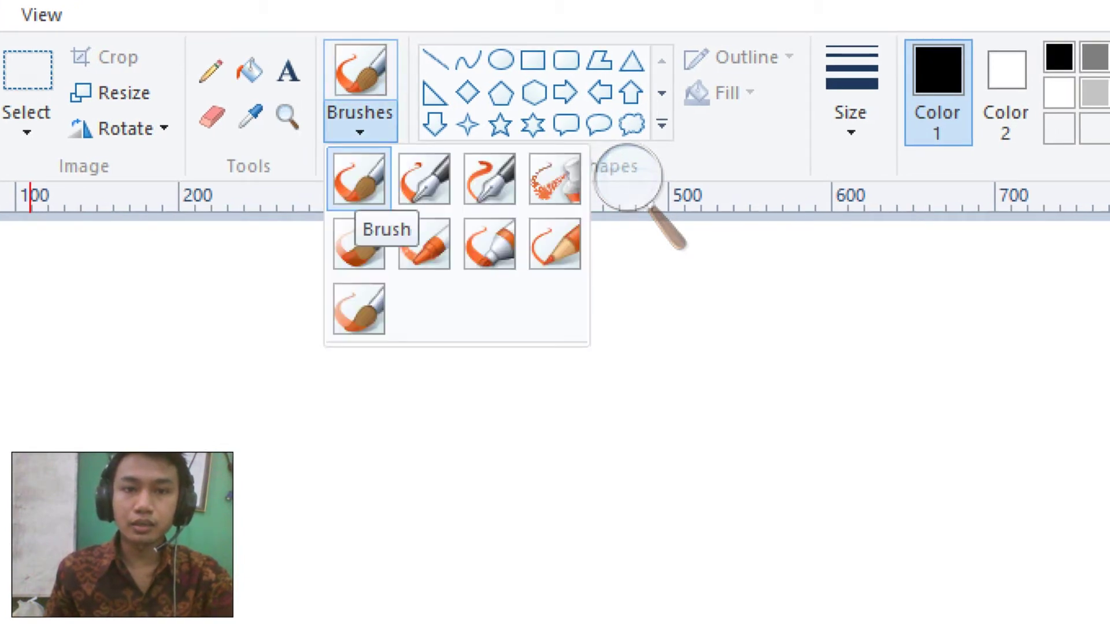
click(359, 180)
mouse_move(121, 356)
mouse_down()
mouse_move(290, 313)
mouse_move(329, 349)
mouse_move(230, 438)
mouse_move(197, 379)
mouse_move(247, 358)
mouse_move(227, 403)
mouse_up()
- Draw a curved stroke ending in a small curl beside the spiral with the first calligraphy brush
click(355, 157)
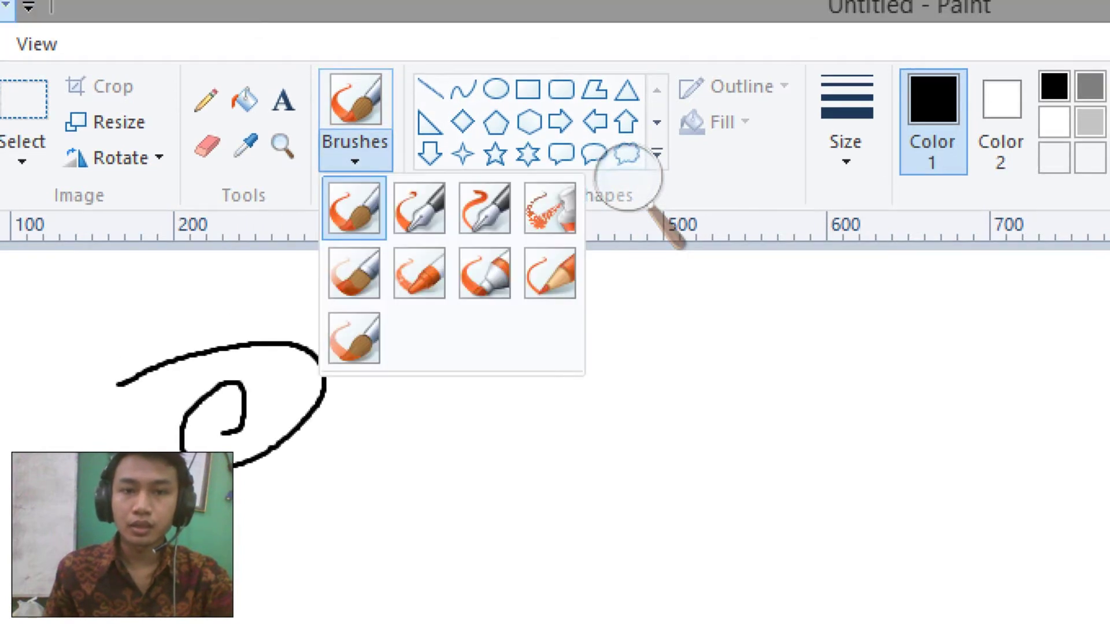
click(419, 208)
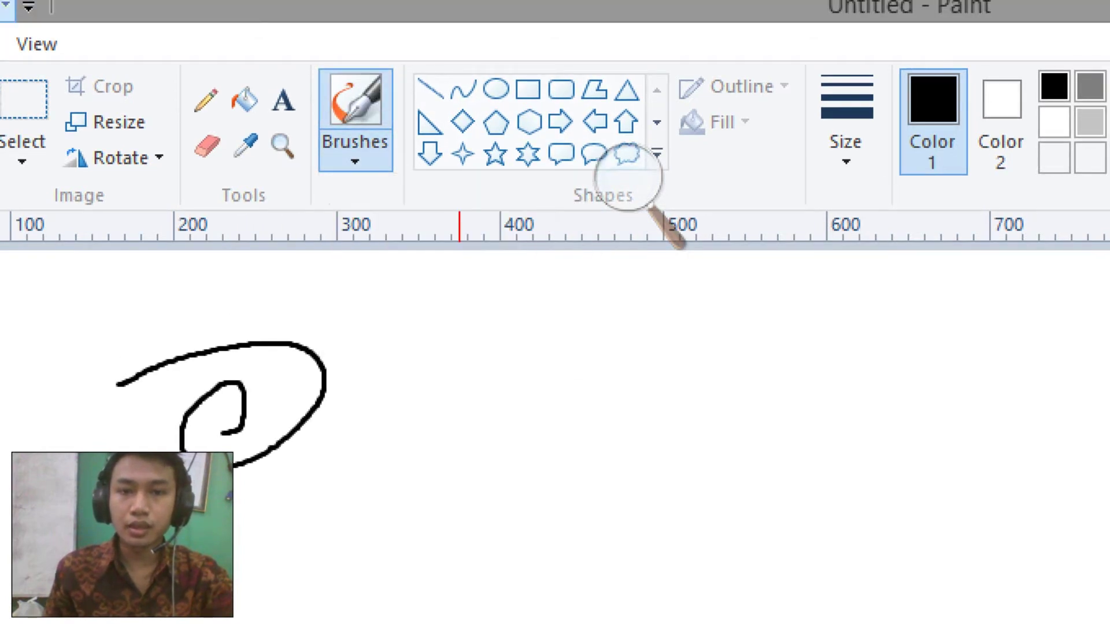
mouse_move(380, 359)
mouse_down()
mouse_move(414, 322)
mouse_move(517, 296)
mouse_move(512, 391)
mouse_move(425, 419)
mouse_move(404, 491)
mouse_move(418, 461)
mouse_up()
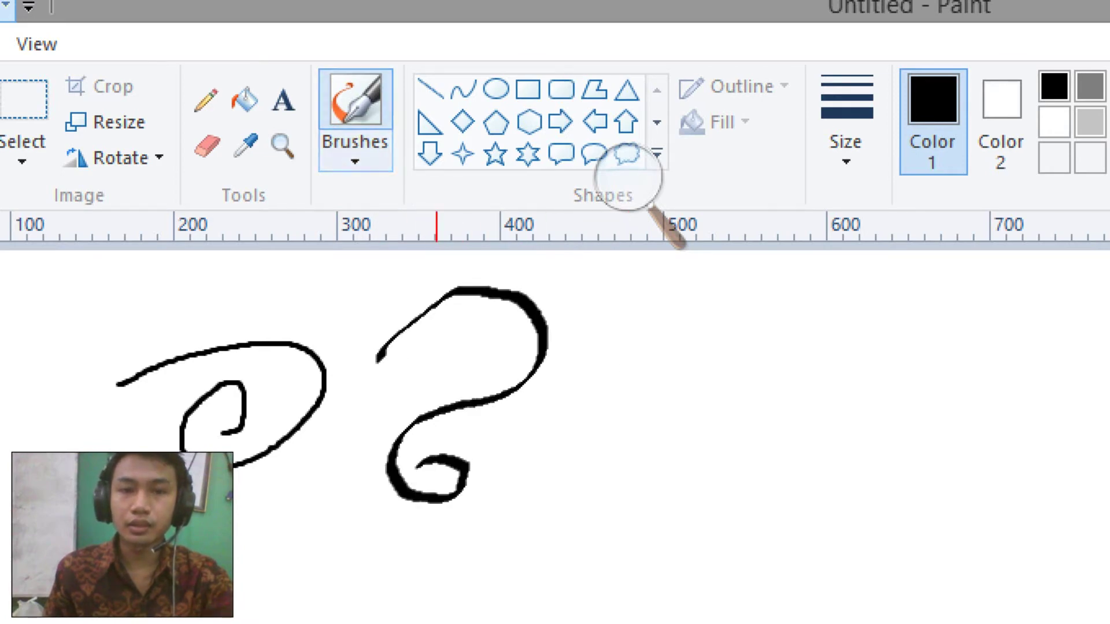
- Draw an S-shaped stroke with a curled end beside the previous stroke using the second calligraphy brush
click(354, 116)
click(354, 116)
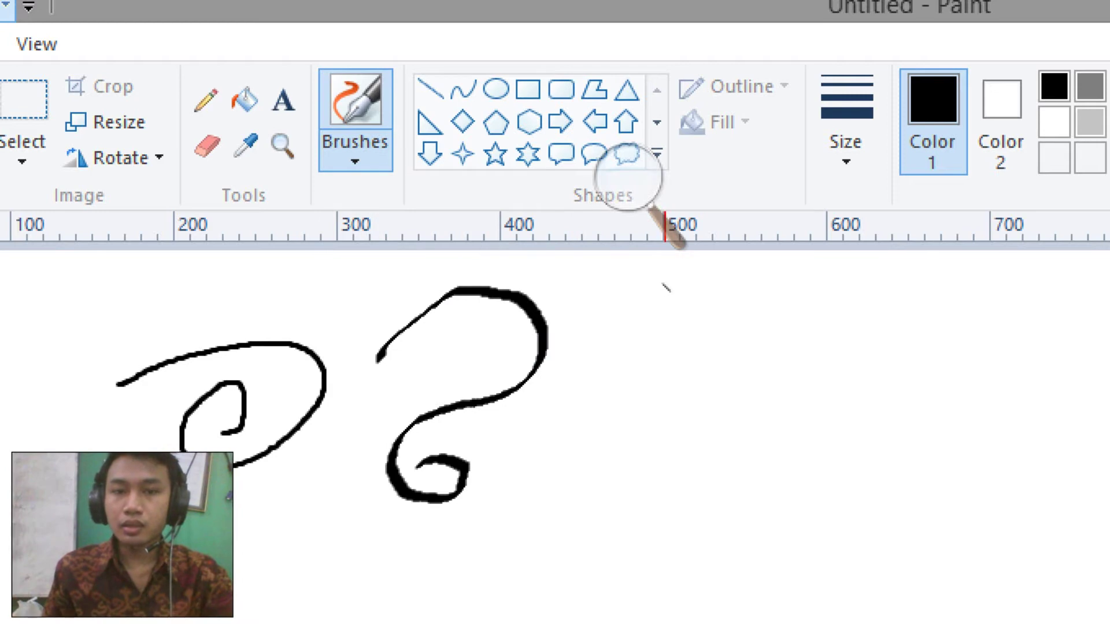
mouse_move(667, 287)
mouse_down()
mouse_move(632, 294)
mouse_move(647, 360)
mouse_move(734, 413)
mouse_move(659, 499)
mouse_move(576, 475)
mouse_move(629, 466)
mouse_up()
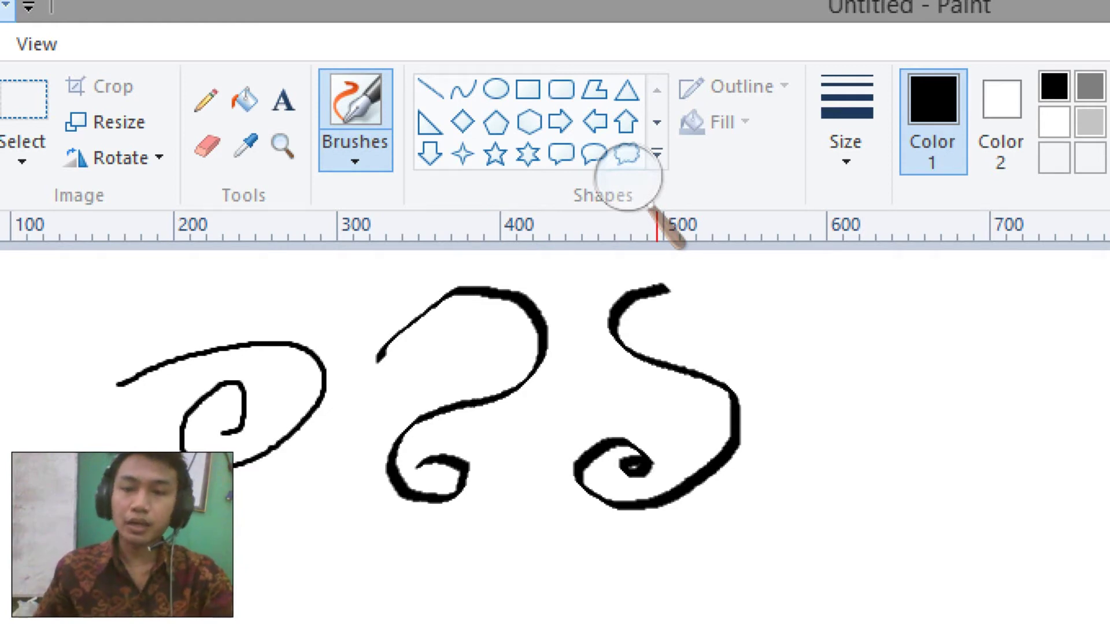
- Spray a looping black stroke to the right of the S-shaped stroke with the Airbrush
click(355, 156)
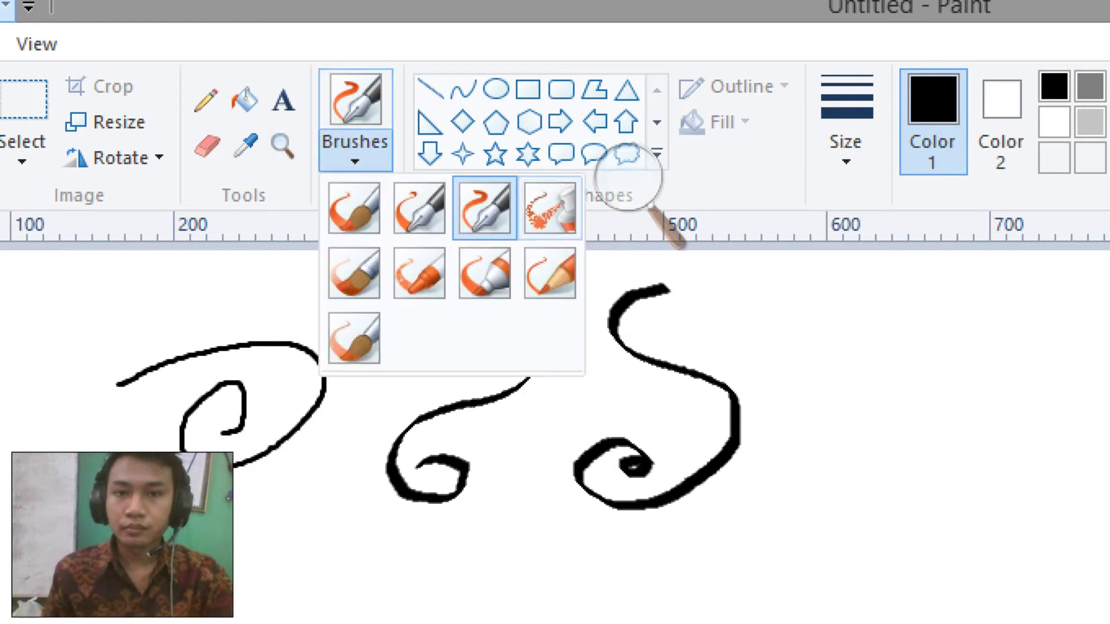
click(549, 208)
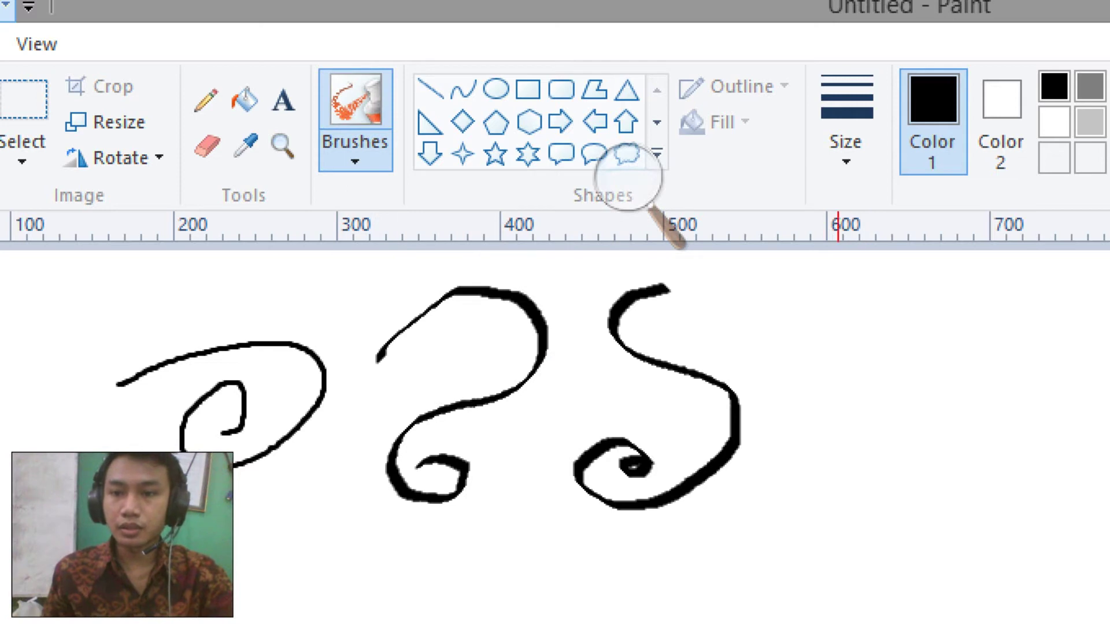
mouse_move(812, 327)
mouse_down()
mouse_move(918, 327)
mouse_move(979, 353)
mouse_move(853, 445)
mouse_move(798, 405)
mouse_move(894, 391)
mouse_move(987, 460)
mouse_move(1025, 453)
mouse_move(994, 436)
mouse_move(804, 535)
mouse_move(988, 514)
mouse_up()
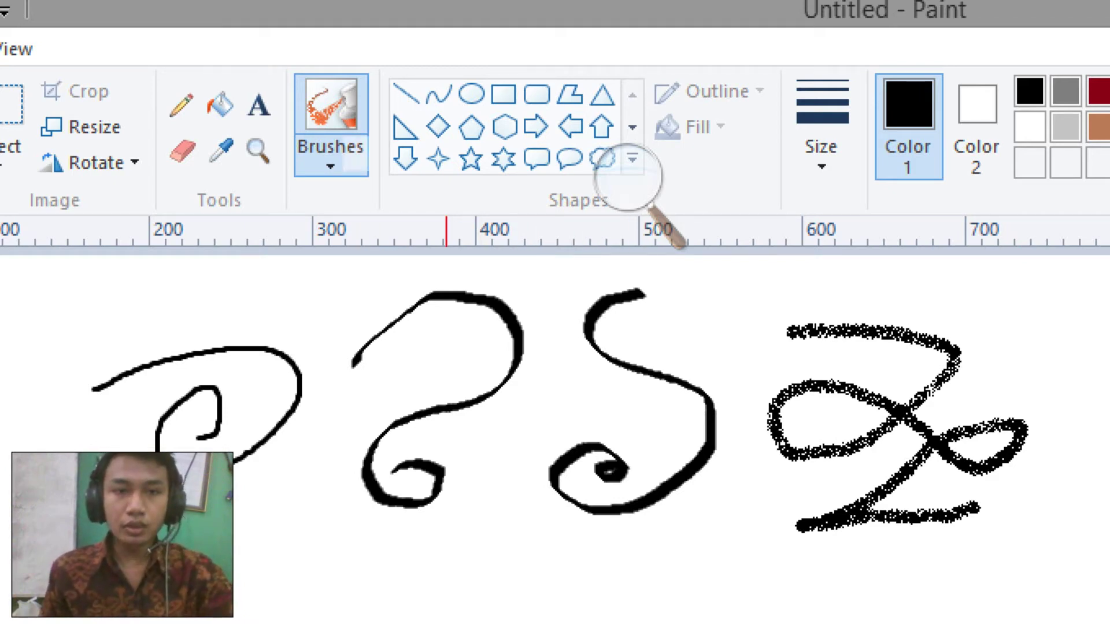
- Paint a thick curving stroke across the spiral with the Oil brush
click(331, 162)
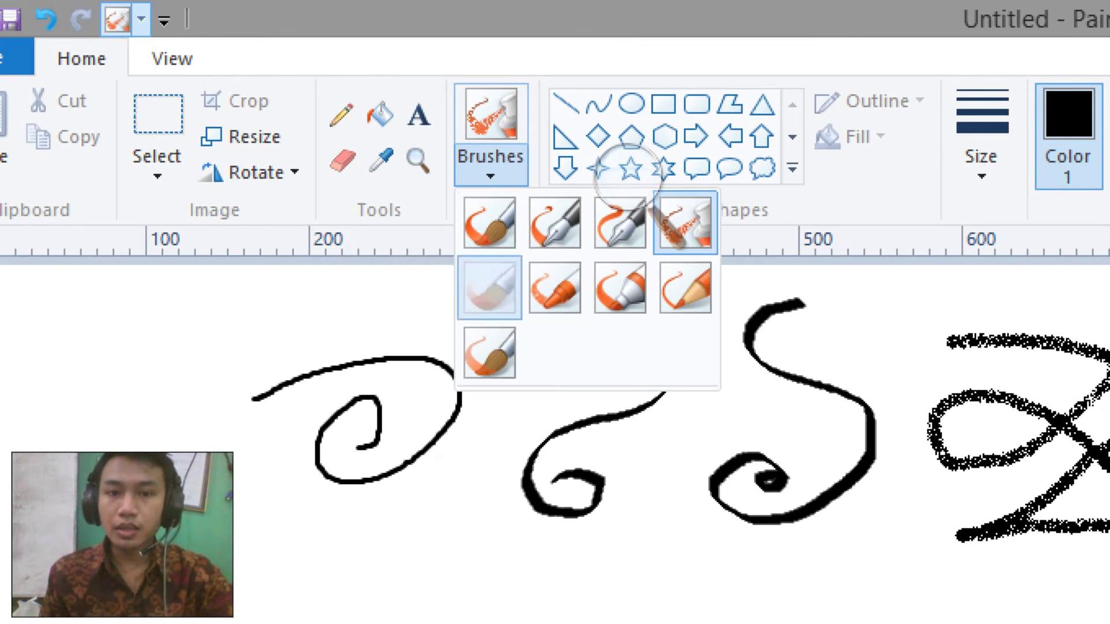
click(489, 287)
mouse_move(23, 363)
mouse_down()
mouse_move(149, 336)
mouse_move(230, 362)
mouse_move(166, 438)
mouse_move(175, 413)
mouse_move(410, 456)
mouse_move(448, 431)
mouse_up()
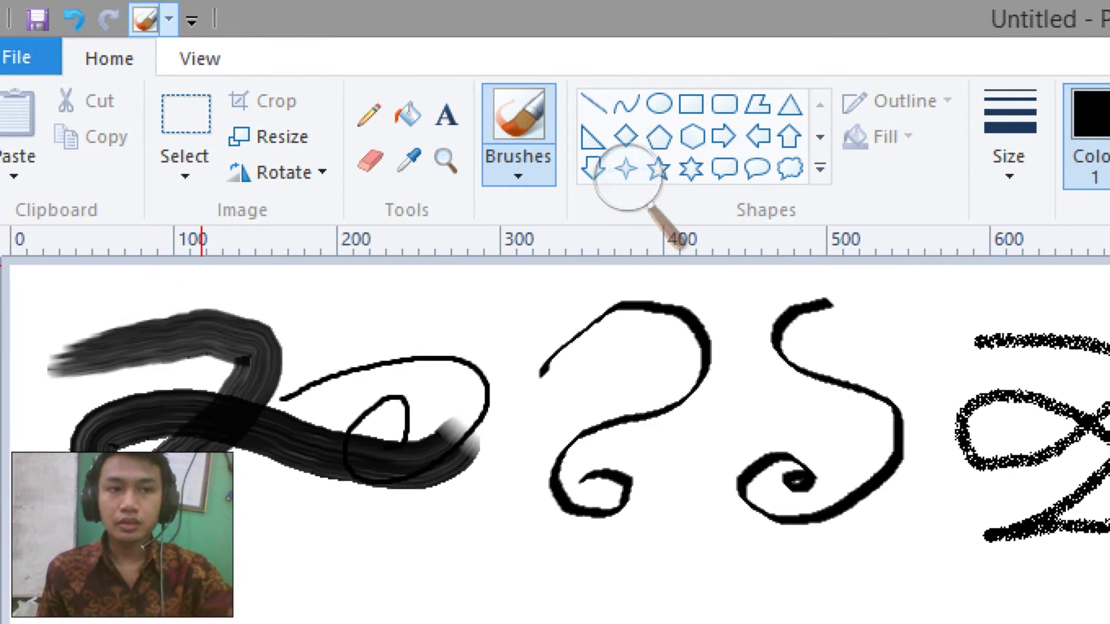
- Start a new blank picture, discarding the brush samples without saving
key(alt+f)
key(n)
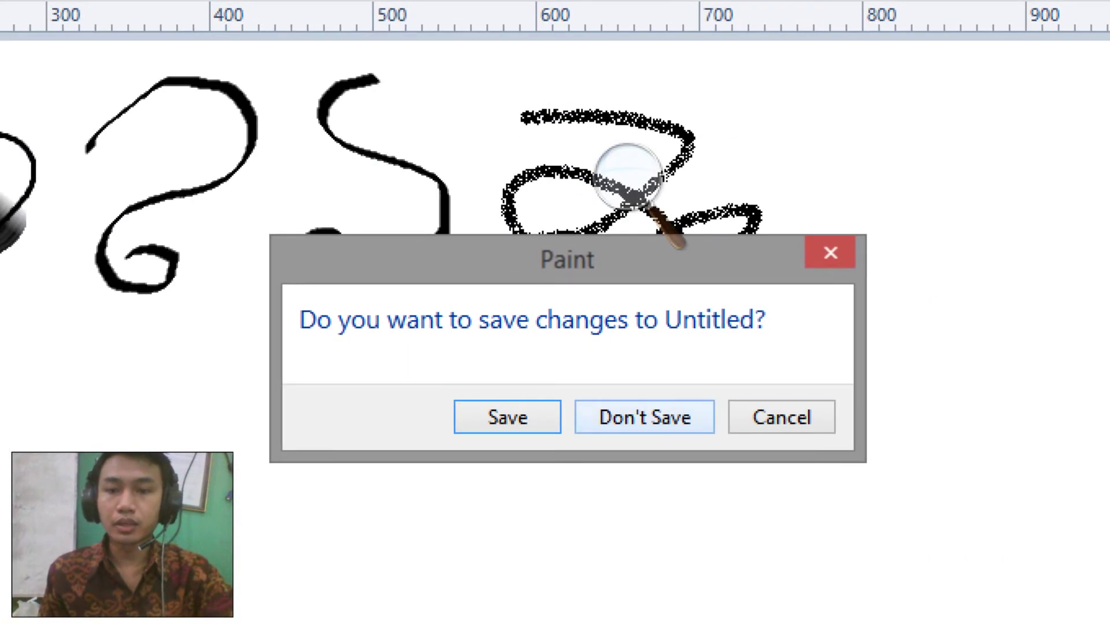
key(n)
- Draw a looping black stroke on the new canvas with the Crayon brush
key(alt+h)
key(b)
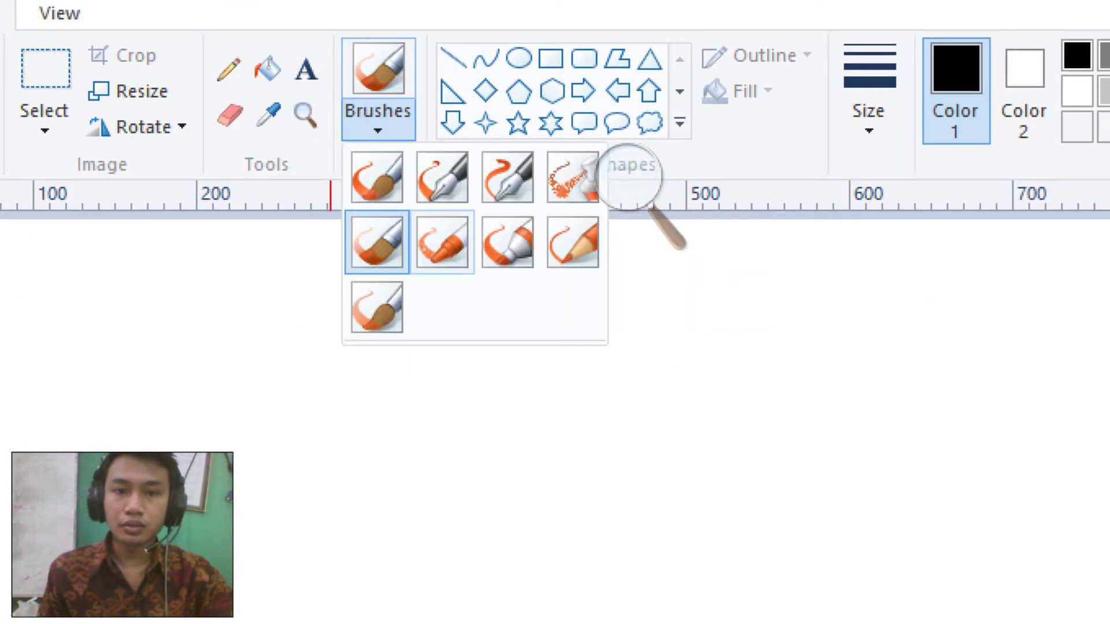
click(442, 241)
click(377, 121)
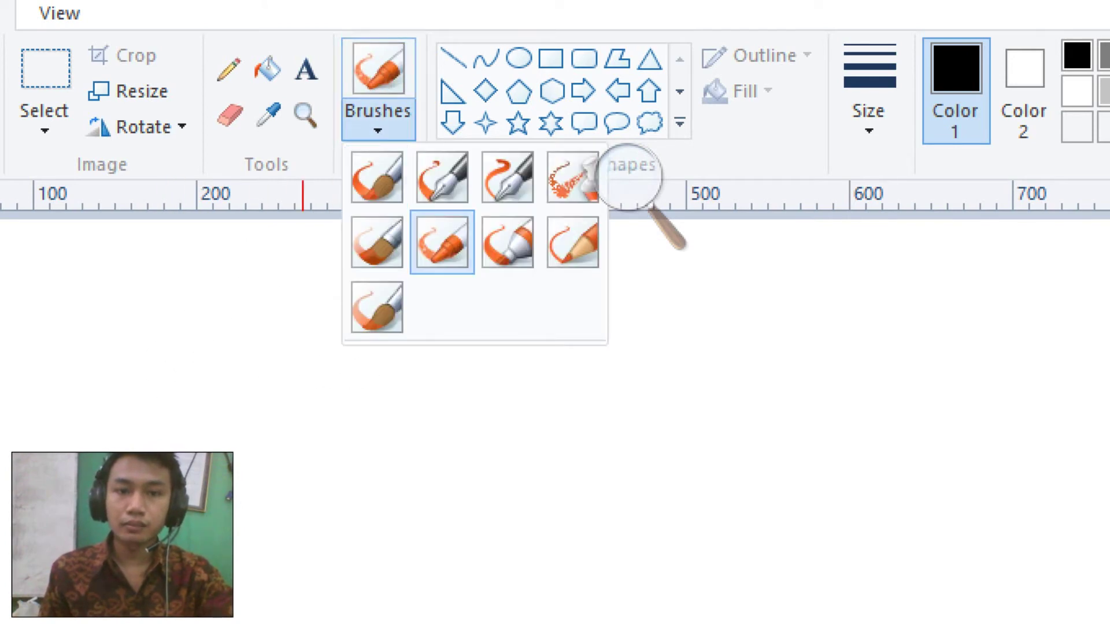
click(99, 379)
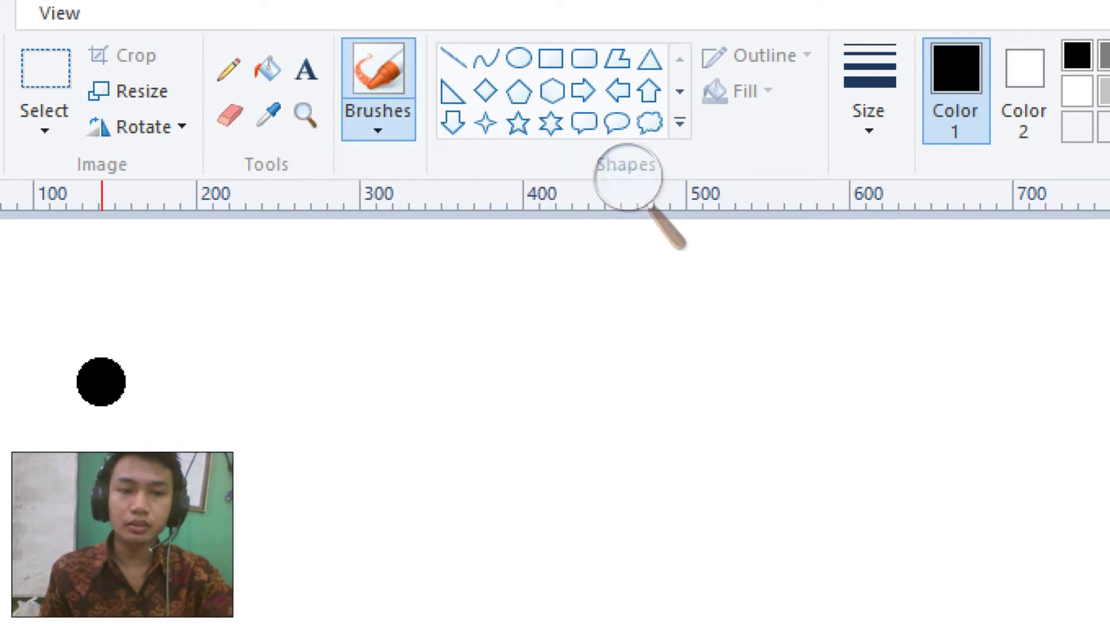
mouse_move(147, 363)
mouse_down()
mouse_move(236, 308)
mouse_move(358, 356)
mouse_move(284, 486)
mouse_move(220, 426)
mouse_move(648, 431)
mouse_up()
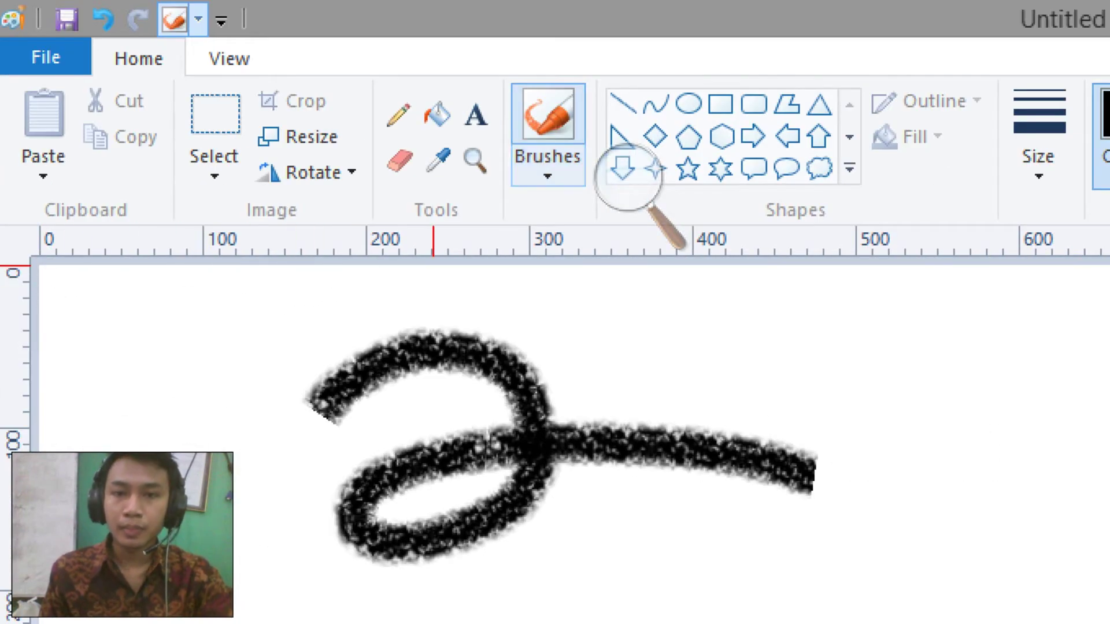
- Draw a thick looping stroke to the right of the crayon sample with the Marker brush
click(547, 176)
click(677, 285)
mouse_move(716, 346)
mouse_down()
mouse_move(1030, 362)
mouse_move(1092, 347)
mouse_move(899, 436)
mouse_move(847, 480)
mouse_up()
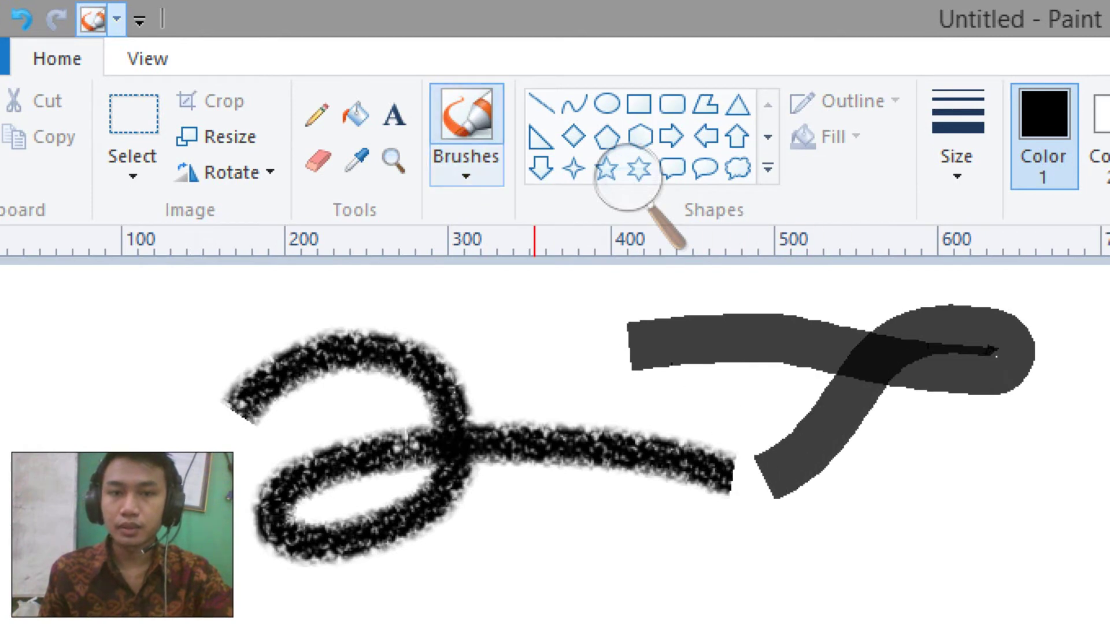
- Draw a thin double-loop stroke to the right of the marker sample with the Natural pencil
click(465, 173)
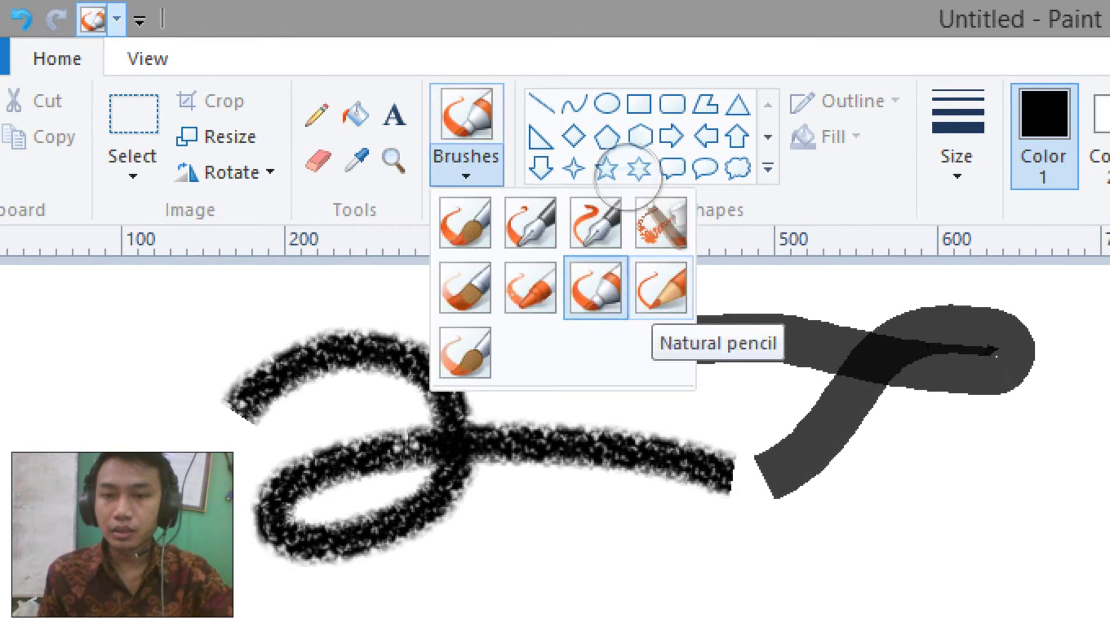
click(660, 287)
mouse_move(797, 337)
mouse_down()
mouse_move(991, 395)
mouse_move(1026, 318)
mouse_move(906, 356)
mouse_move(779, 453)
mouse_move(683, 420)
mouse_move(935, 423)
mouse_up()
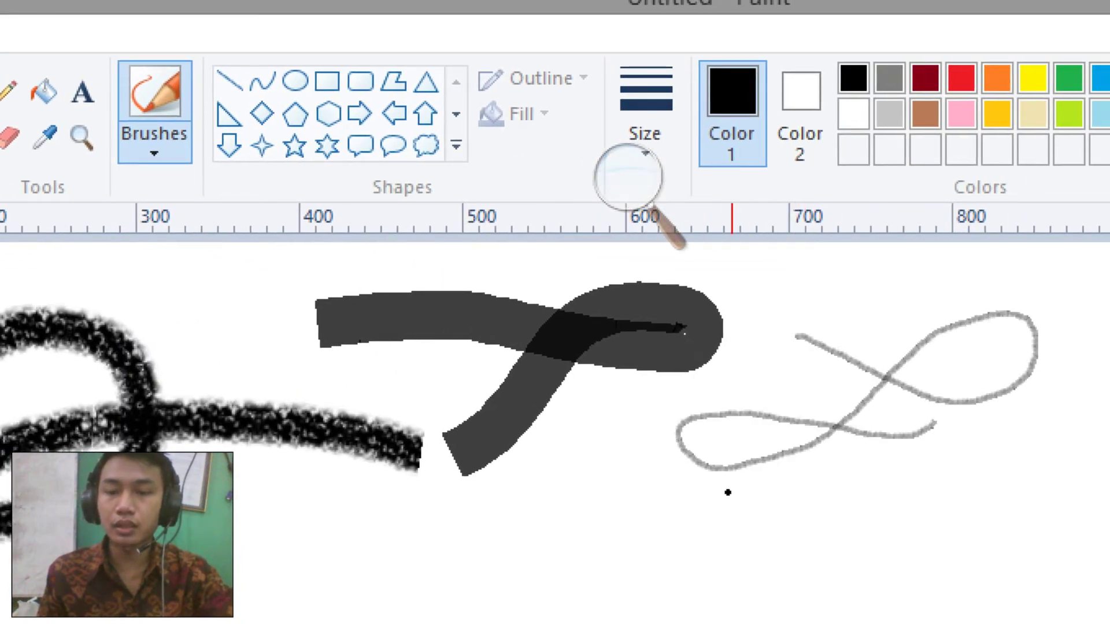
- Paint a wide looping stroke below the marker sample with the Watercolor brush, keeping that brush selected
click(154, 144)
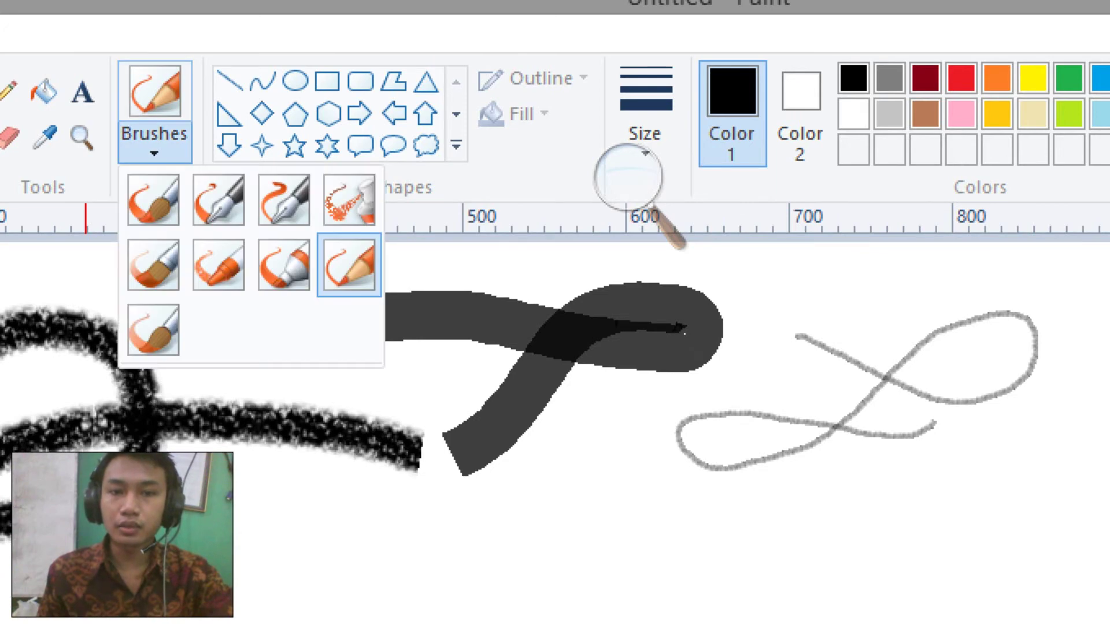
click(154, 329)
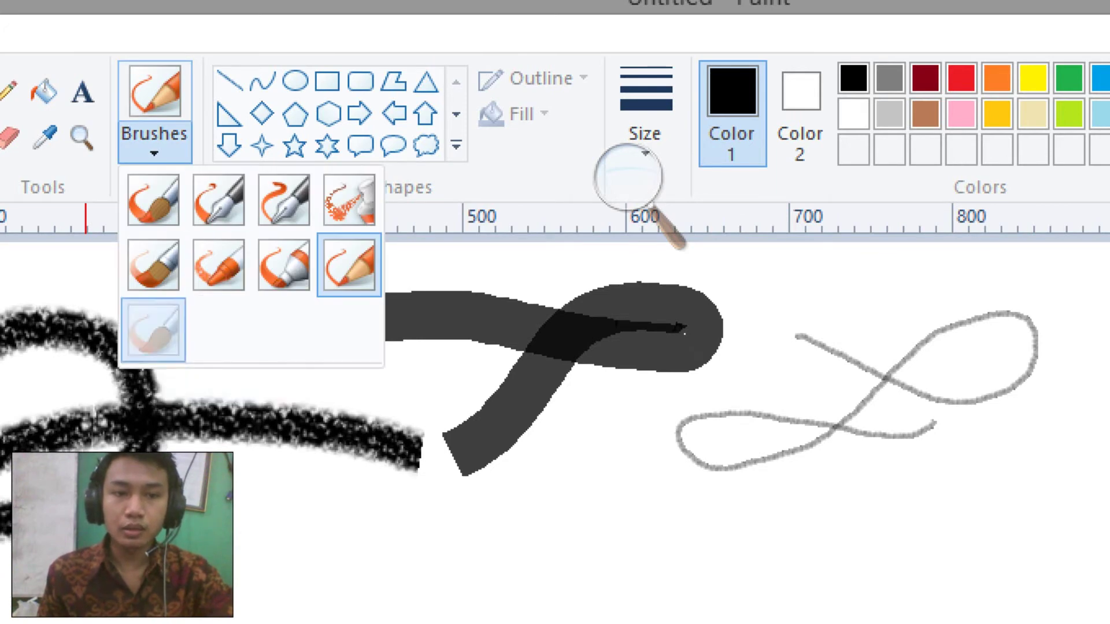
mouse_move(216, 429)
mouse_down()
mouse_move(656, 508)
mouse_move(218, 552)
mouse_move(177, 509)
mouse_up()
click(139, 58)
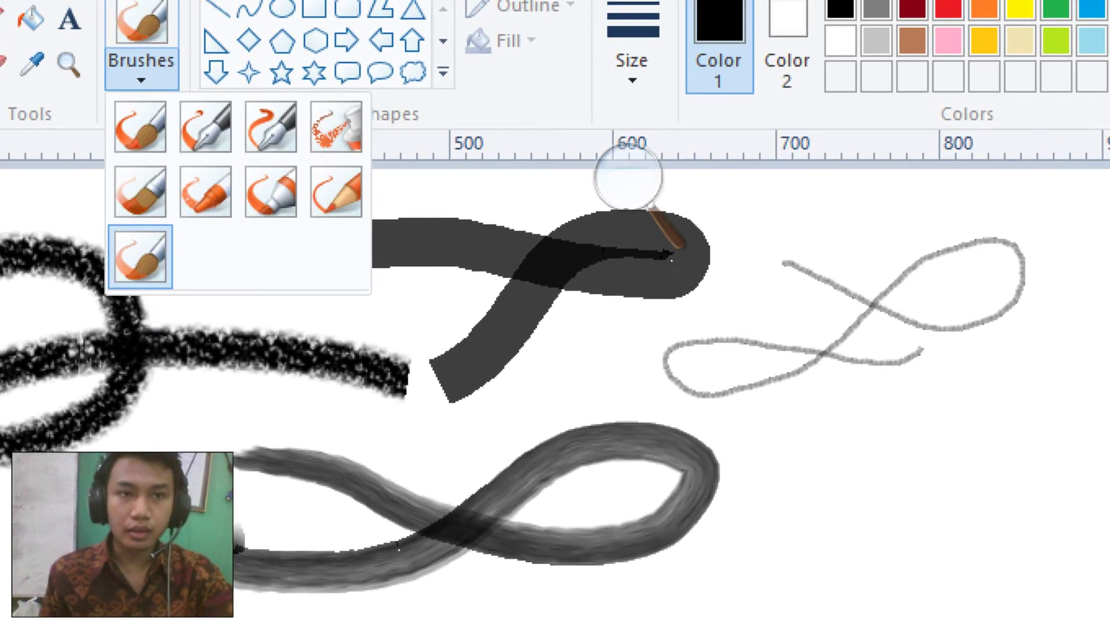
click(138, 246)
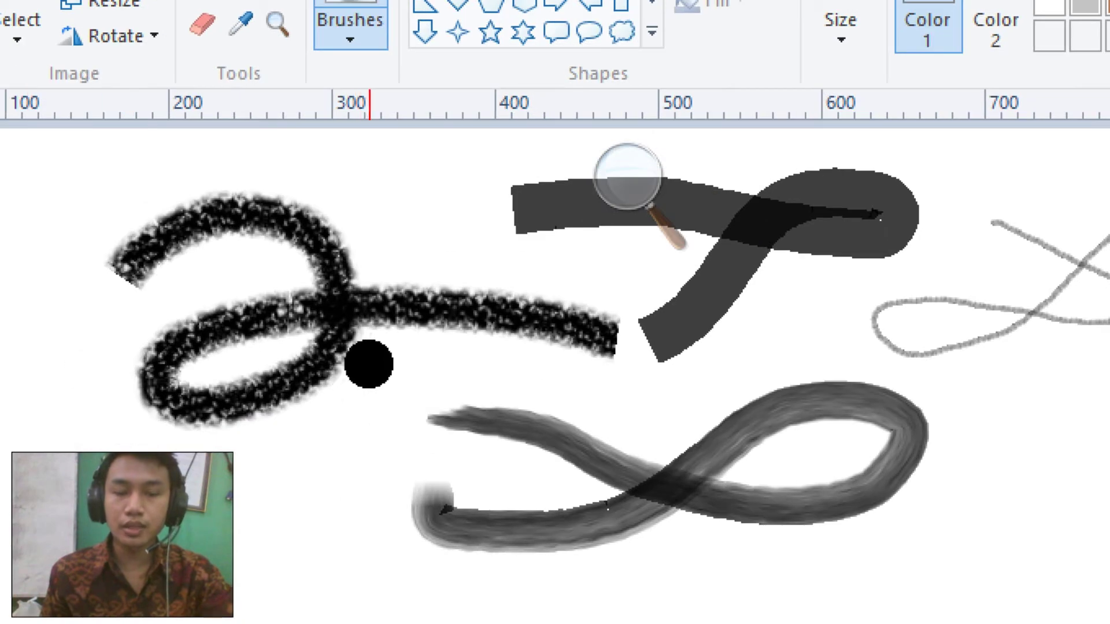
click(349, 29)
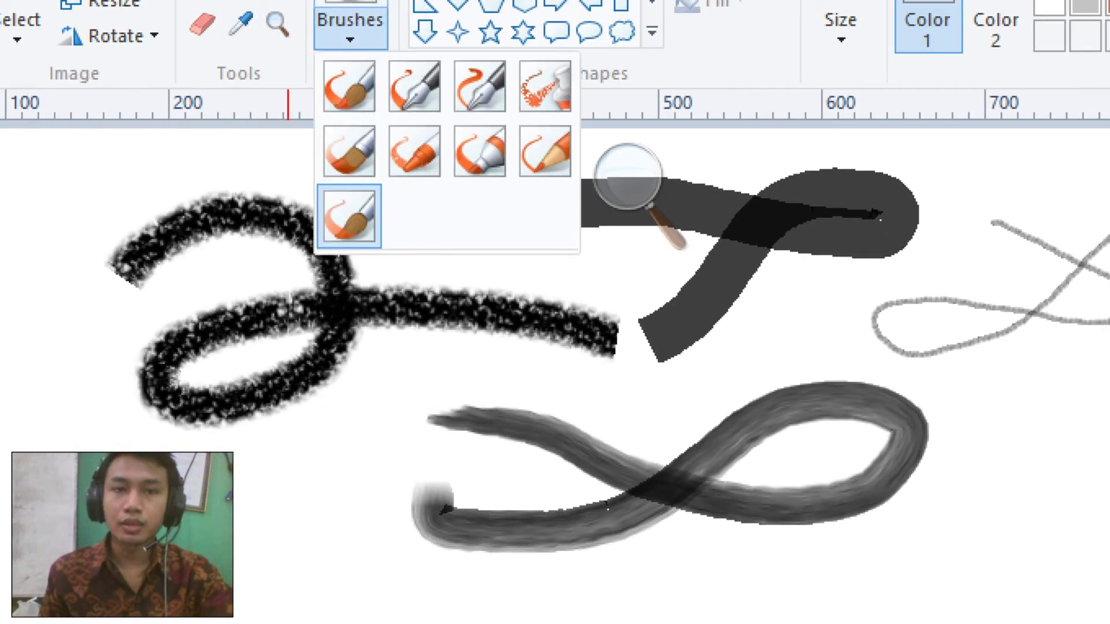
click(350, 29)
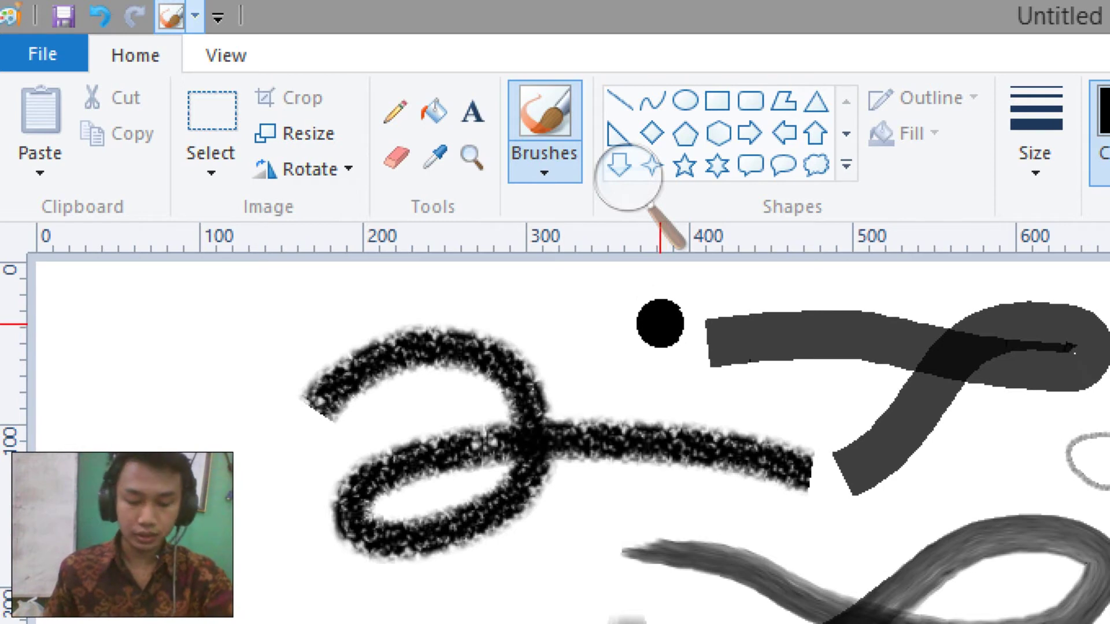
click(628, 173)
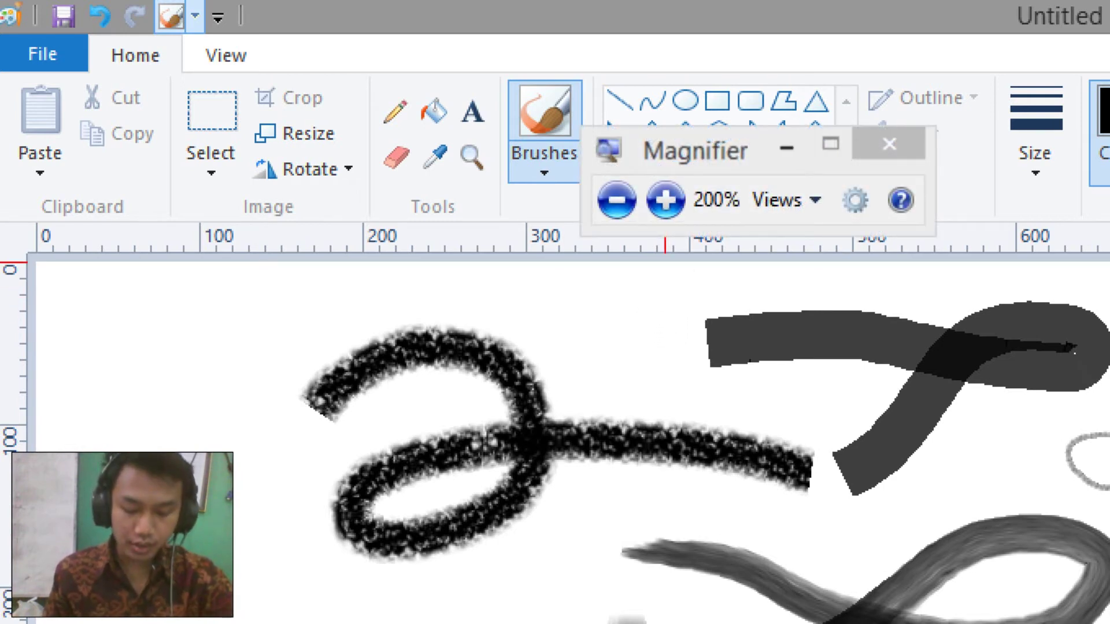
drag(693, 151, 754, 150)
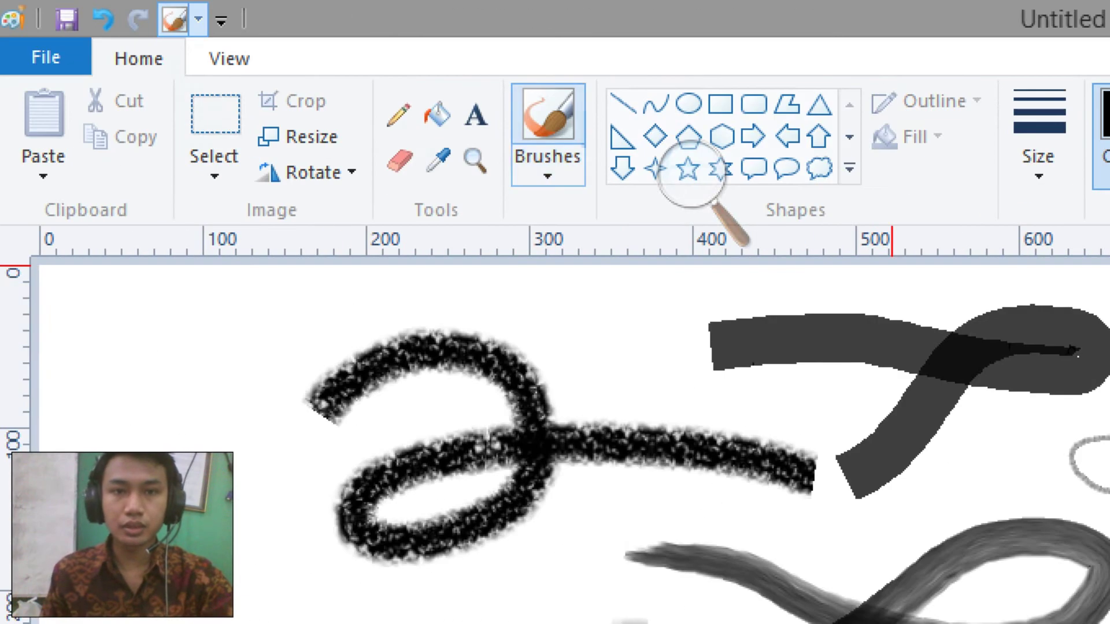
- Add the text "color pallete" on the blank canvas area below the natural pencil sample
click(476, 116)
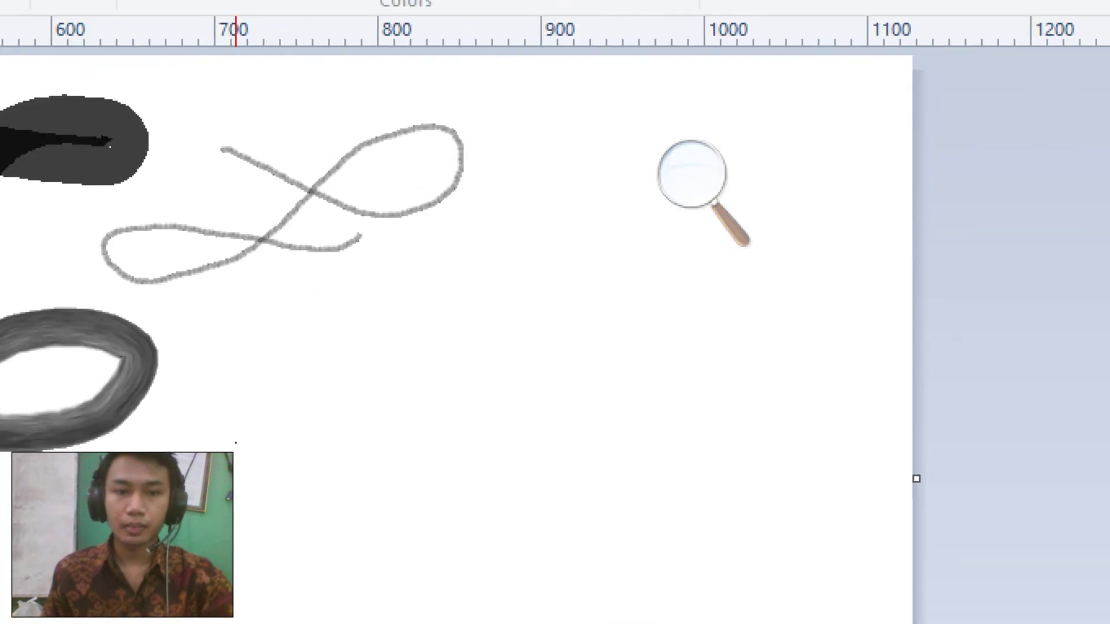
click(236, 442)
text(color pa)
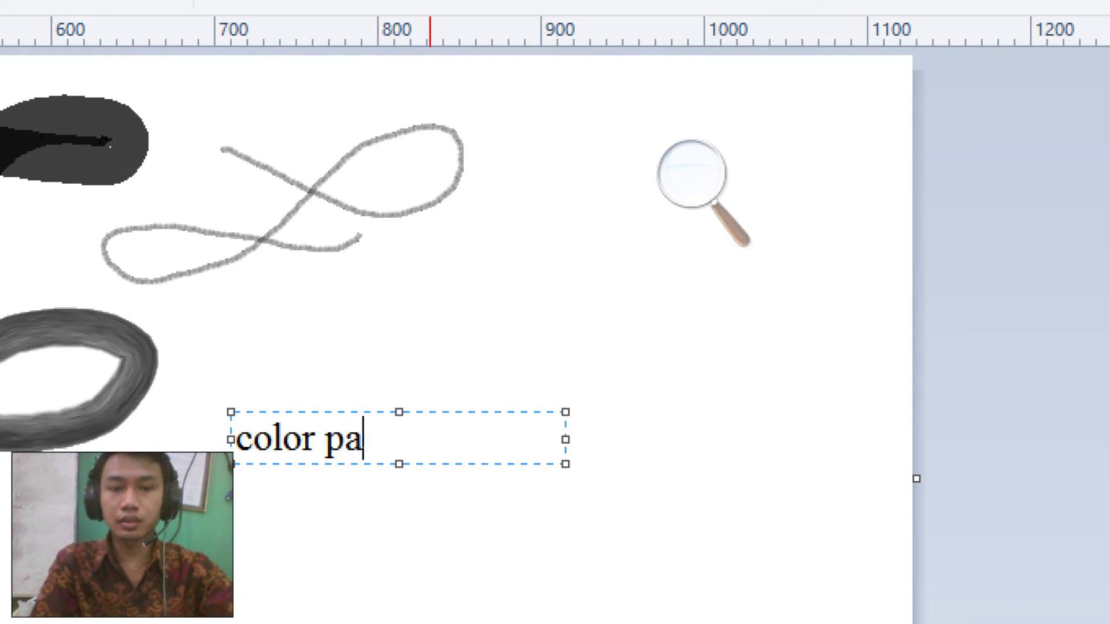
text(llete)
click(462, 520)
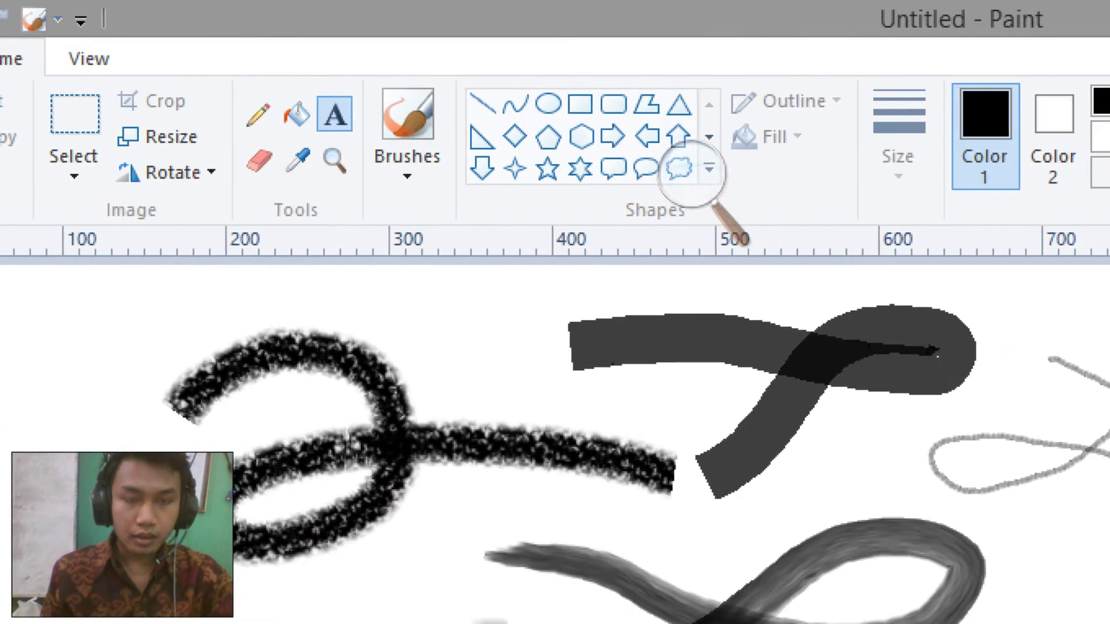
- Draw a short thin Pencil stroke beside the crayon sample's upper end and a thick black rectangle outline below it
click(258, 114)
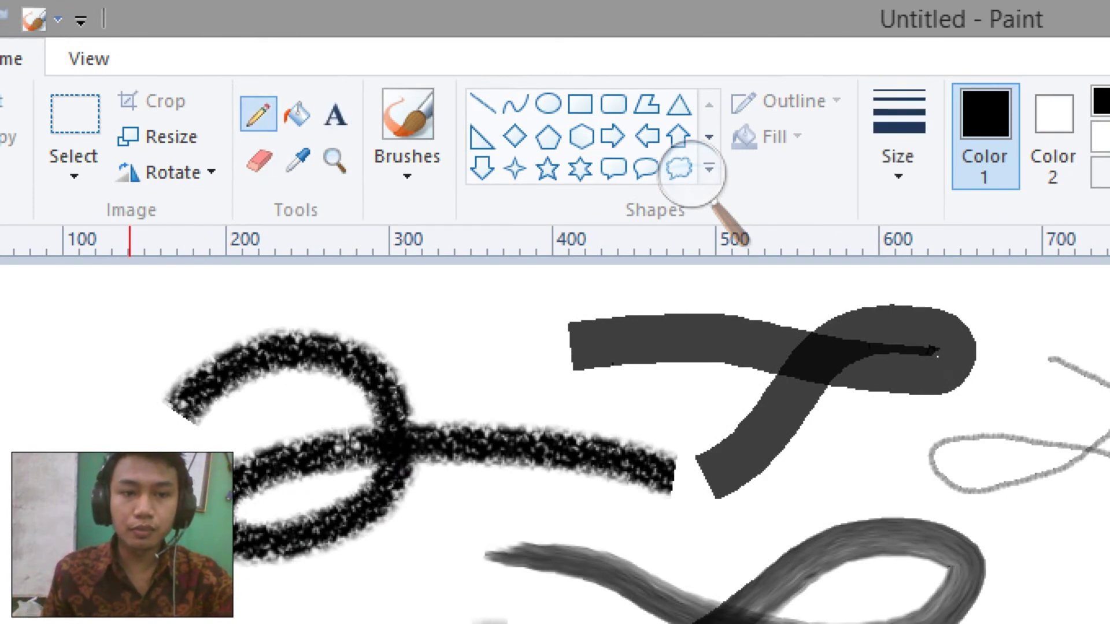
mouse_move(49, 330)
mouse_down()
mouse_move(151, 319)
mouse_move(79, 380)
mouse_up()
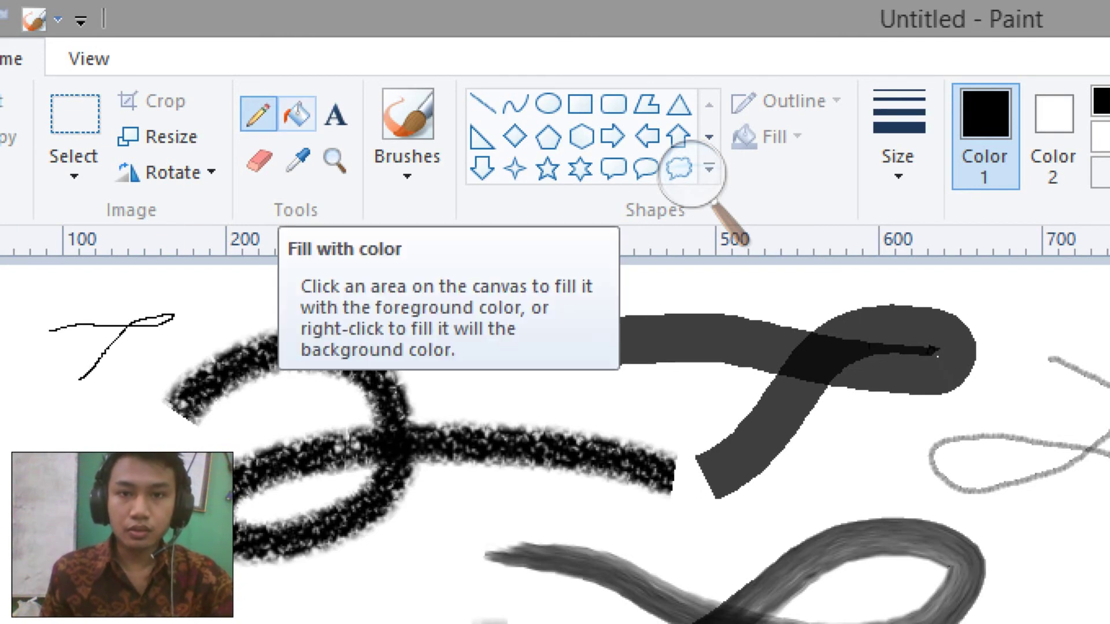
click(580, 104)
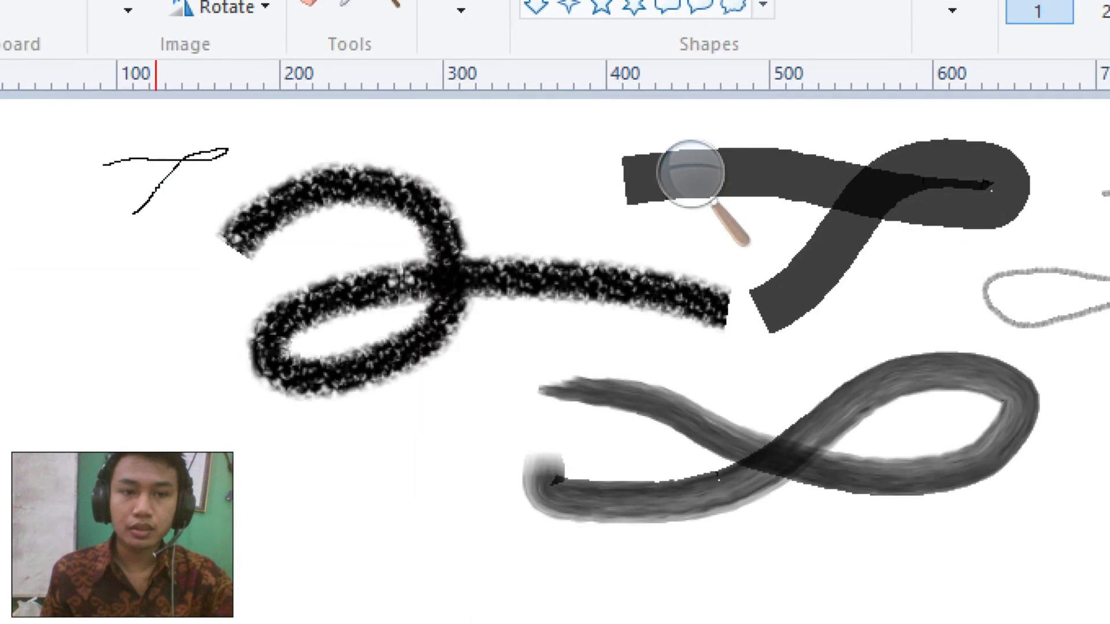
drag(0, 515, 217, 623)
drag(271, 532, 223, 511)
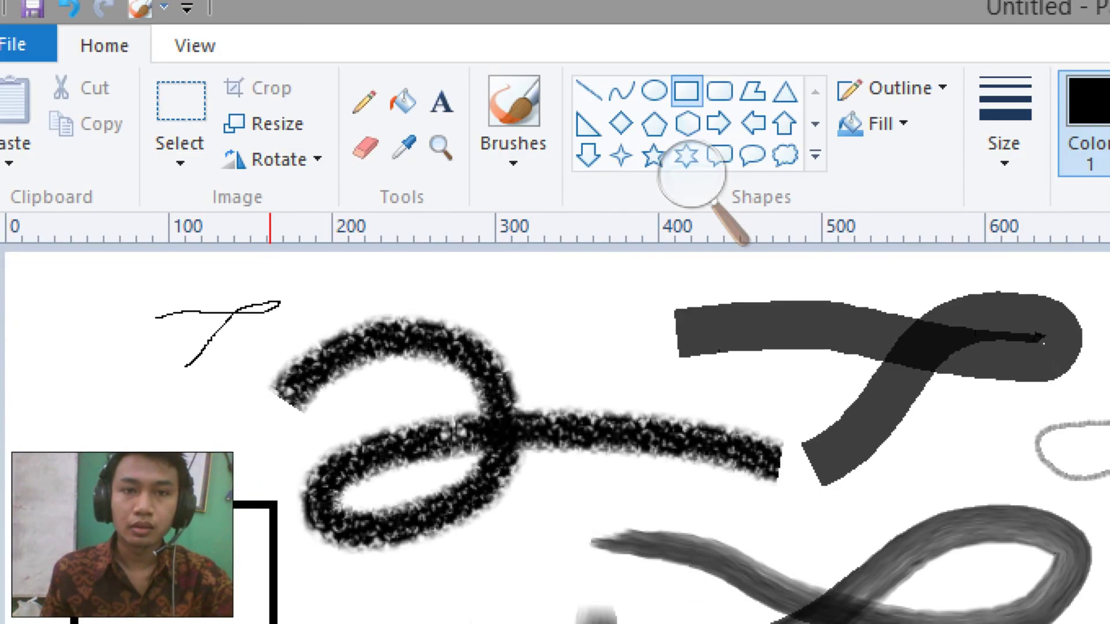
- Fill the inside of the black rectangle with purple
click(403, 101)
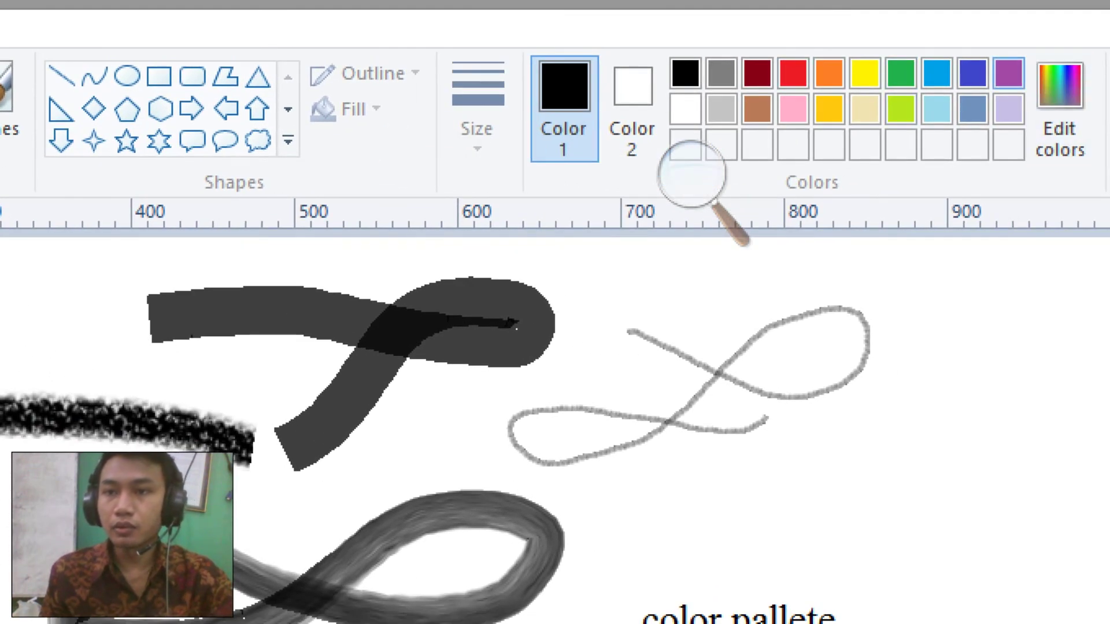
click(1009, 73)
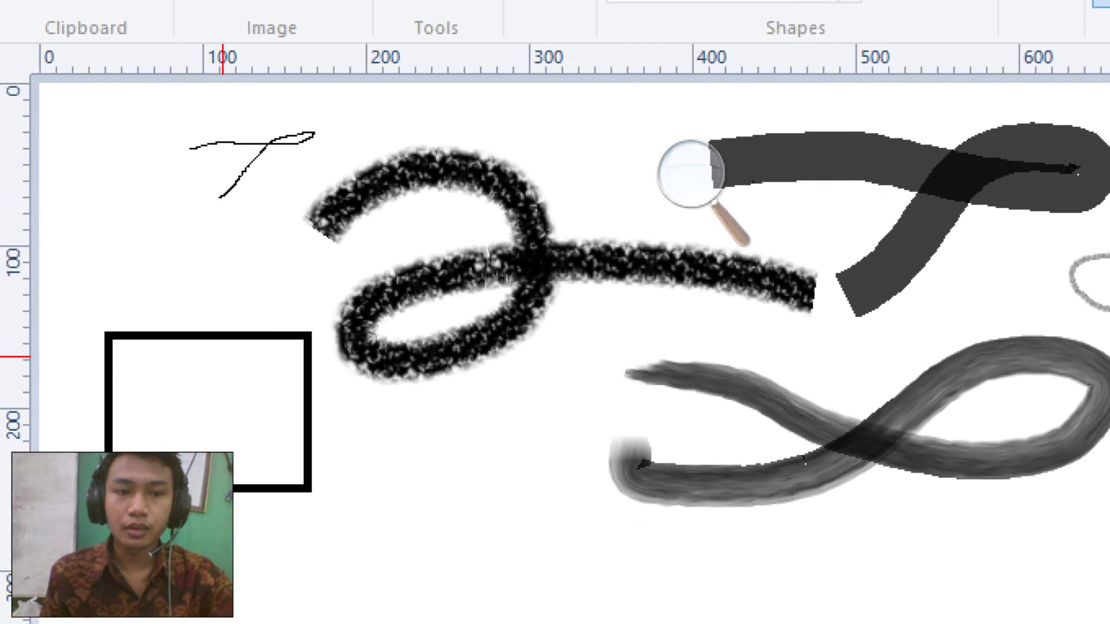
click(130, 365)
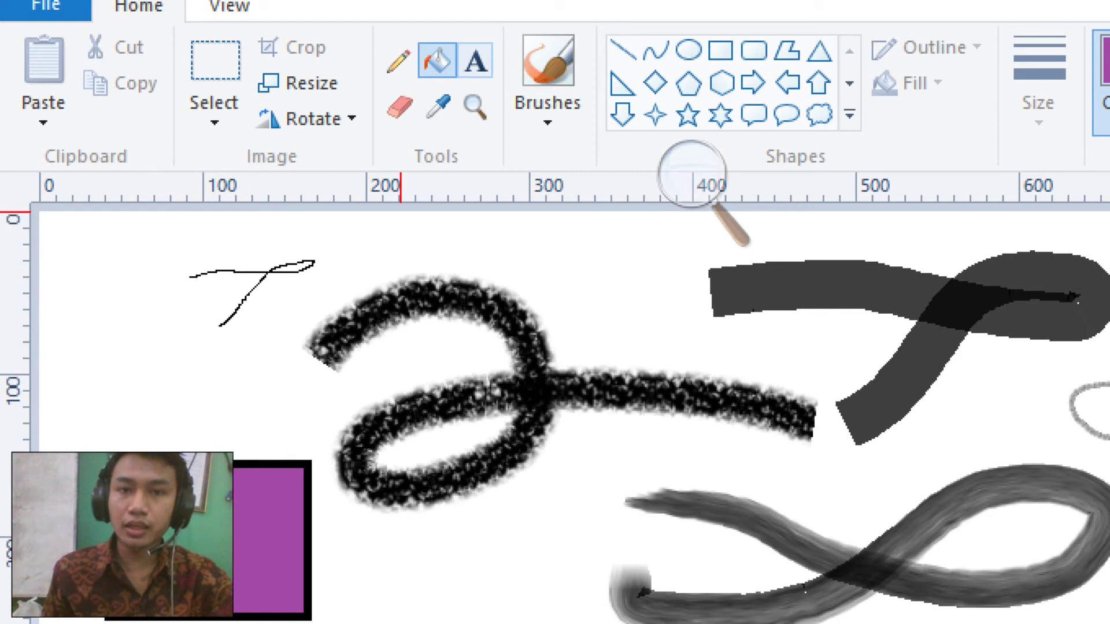
- Add the purple text "tulisan" between the pencil stroke and the filled rectangle
click(475, 59)
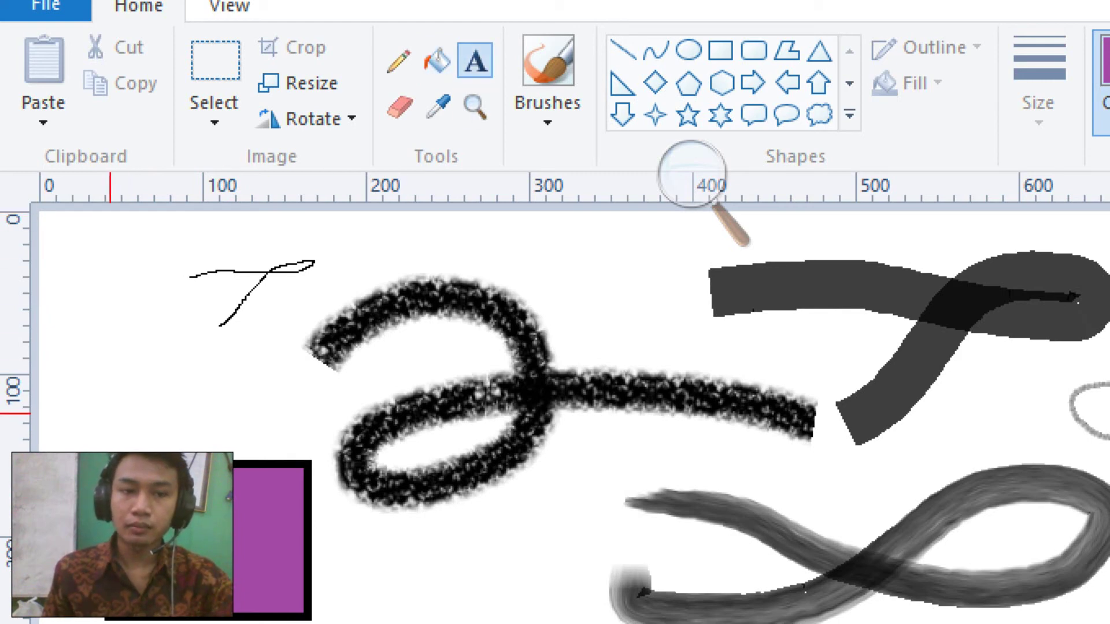
click(75, 385)
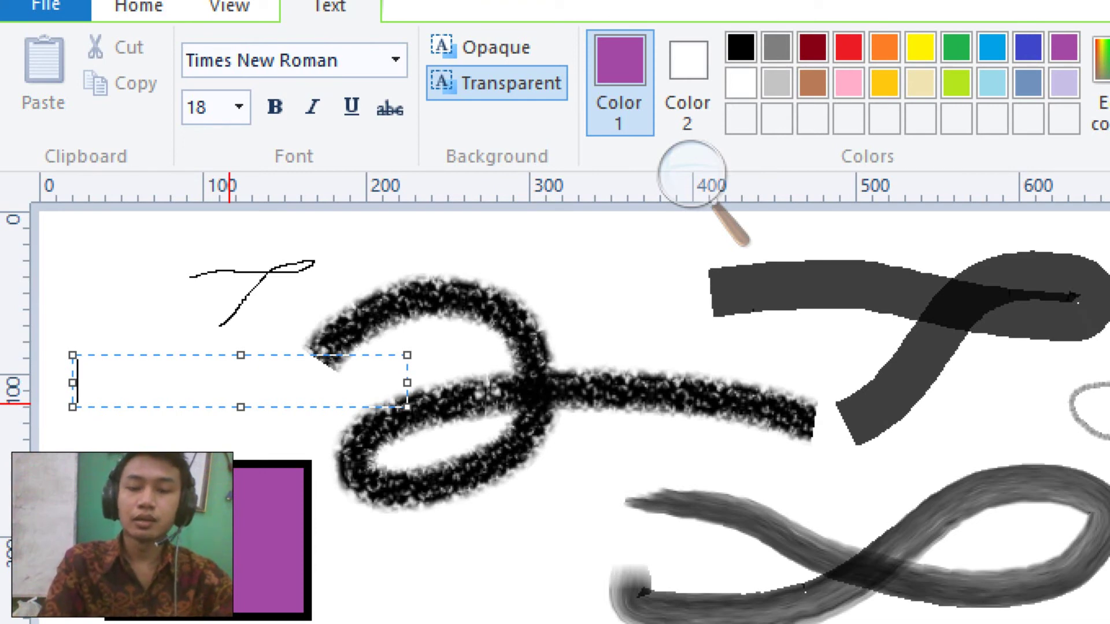
text(tulisan)
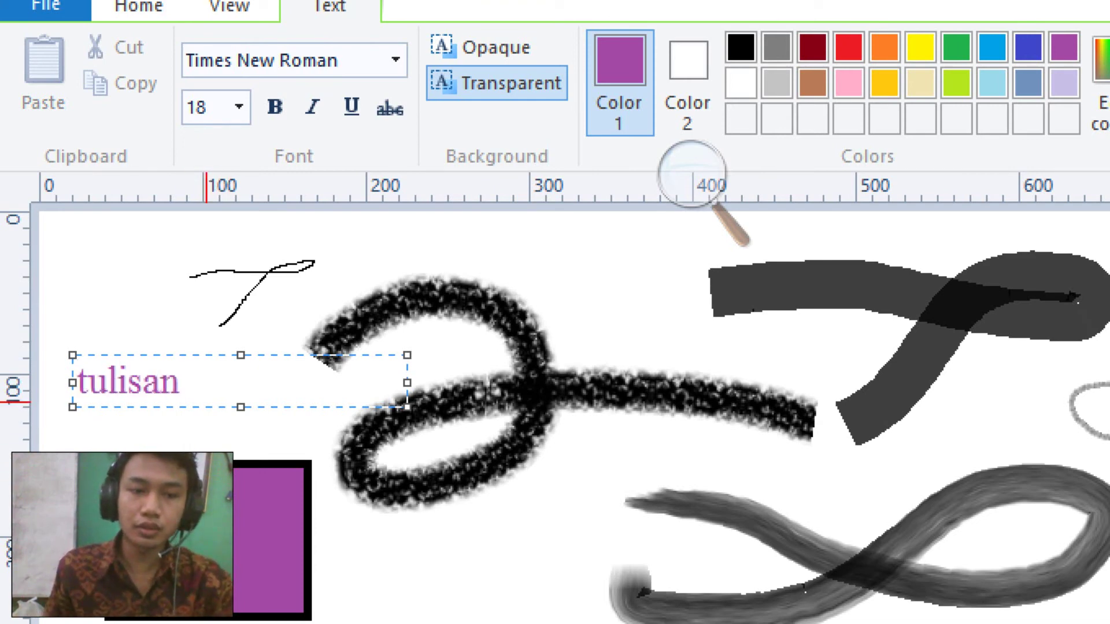
- Change the color of the whole word "tulisan" to black
key(shift+Left)
key(shift+Left)
key(shift+Left)
key(shift+Left)
key(shift+Left)
key(shift+Left)
key(shift+Left)
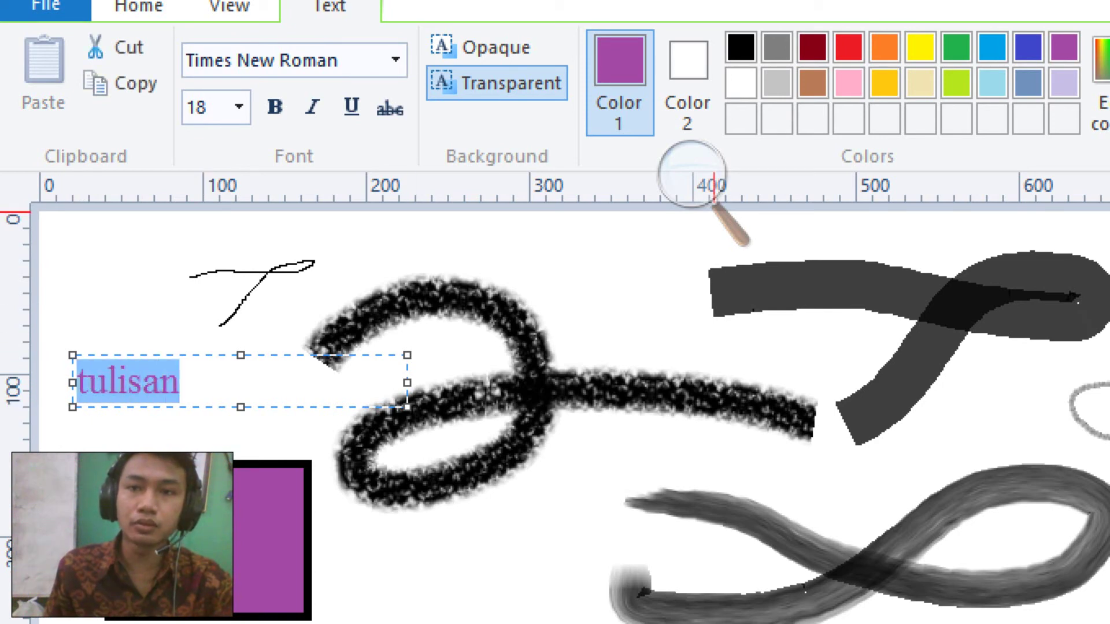
click(740, 46)
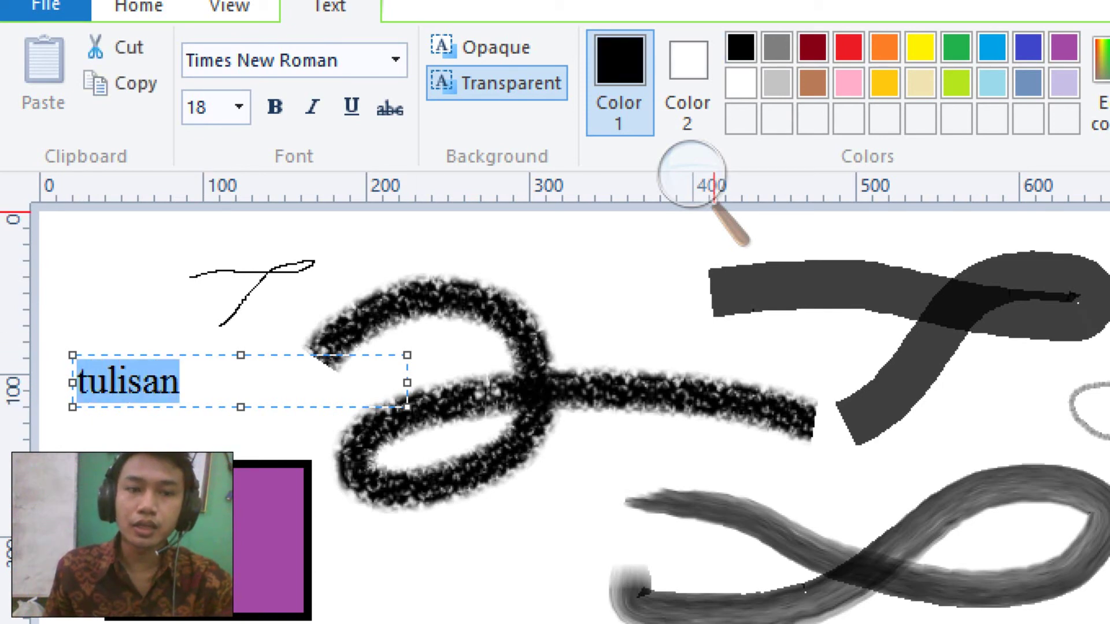
- Erase streaks across the crayon sample and the filled rectangle, and pick the rectangle's purple as Color 1 with the Color picker
click(139, 7)
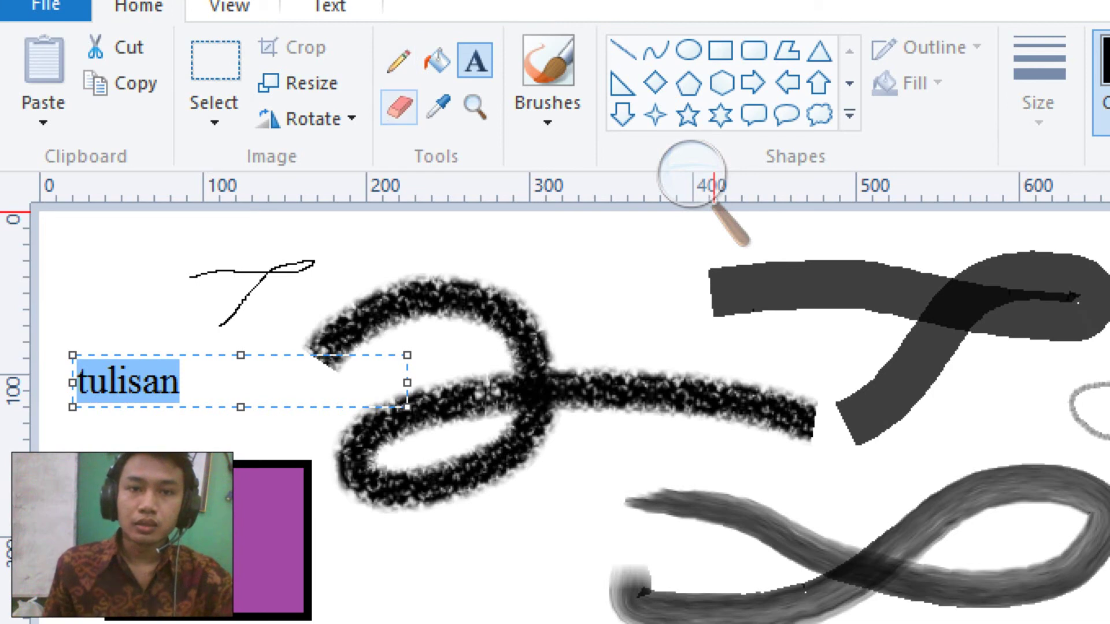
click(399, 107)
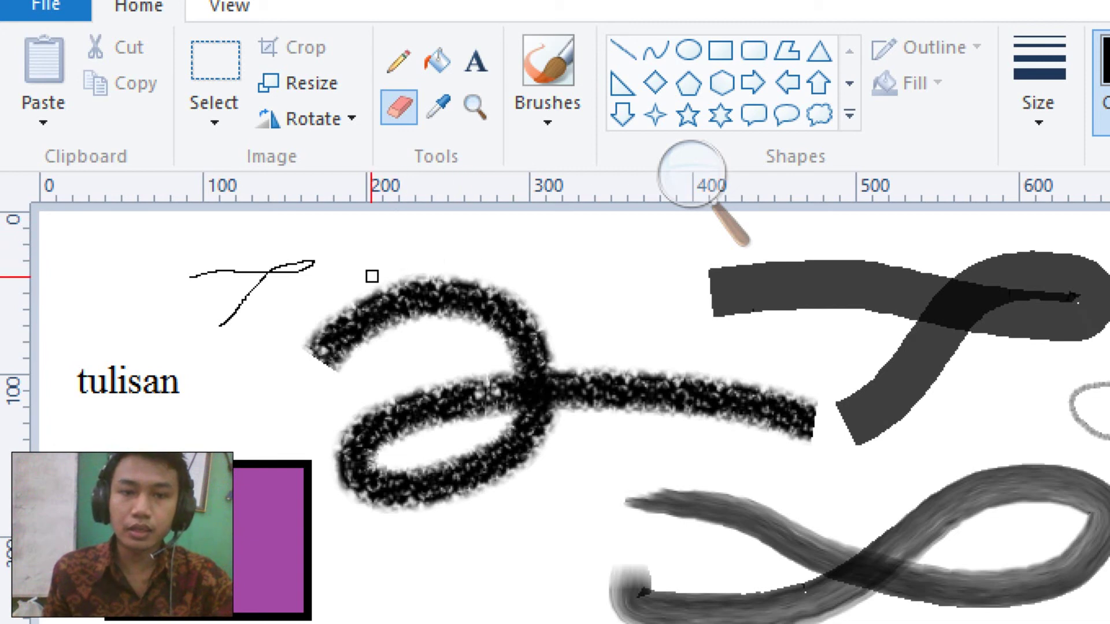
mouse_move(394, 261)
mouse_down()
mouse_move(486, 337)
mouse_move(315, 381)
mouse_move(494, 298)
mouse_move(377, 323)
mouse_move(173, 514)
mouse_move(133, 526)
mouse_move(119, 589)
mouse_move(322, 466)
mouse_move(352, 393)
mouse_up()
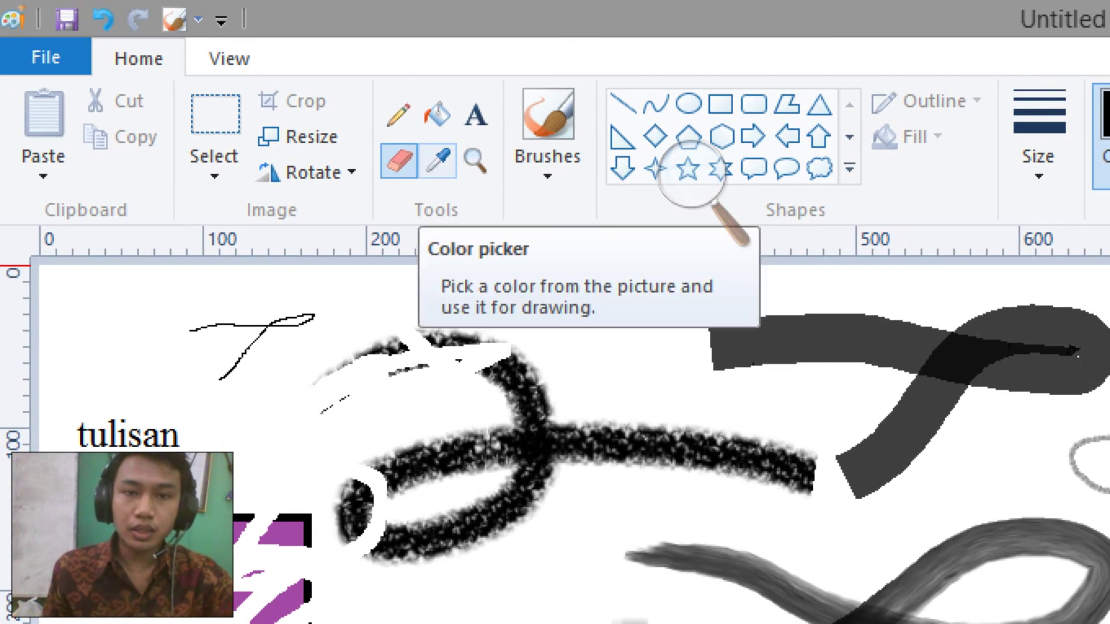
click(438, 160)
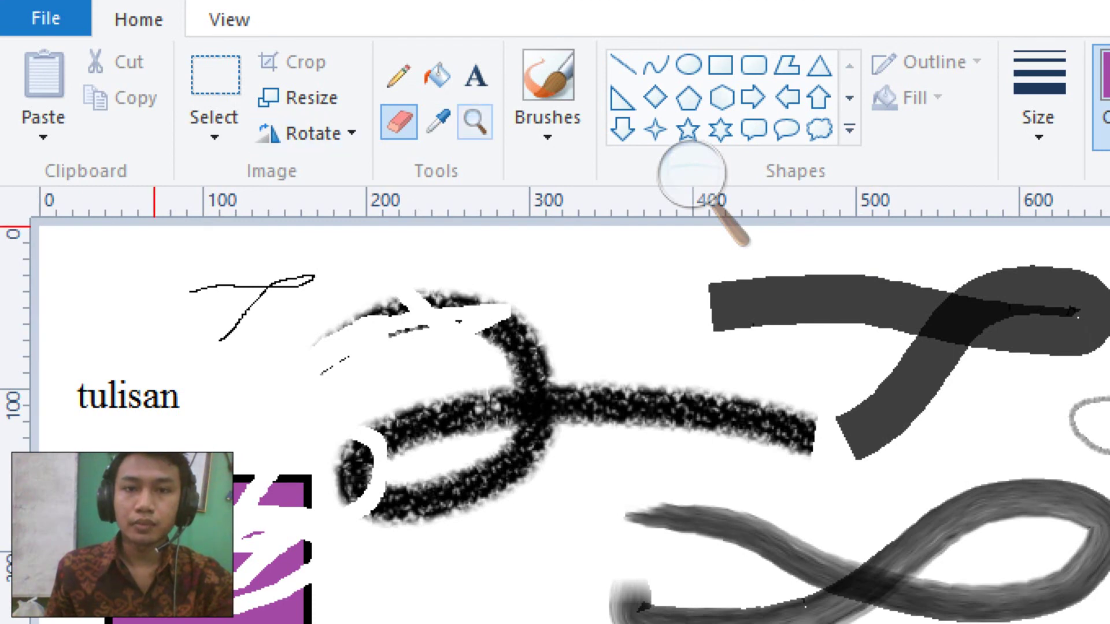
- Zoom the canvas in and back out to 50% with Paint's Magnifier tool
click(474, 121)
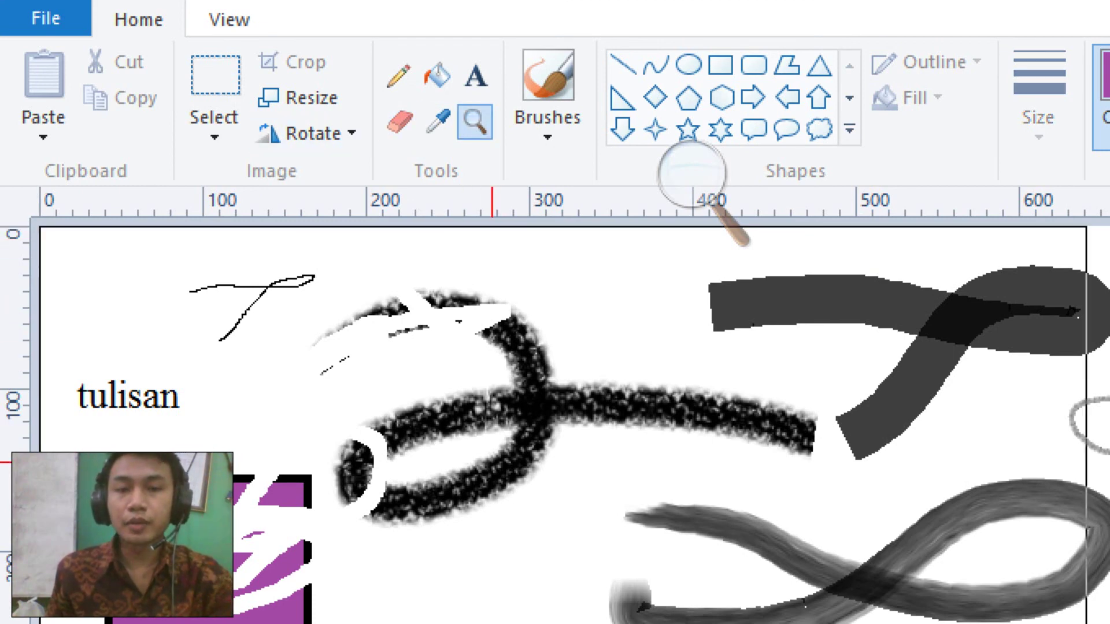
click(491, 462)
right_click(477, 462)
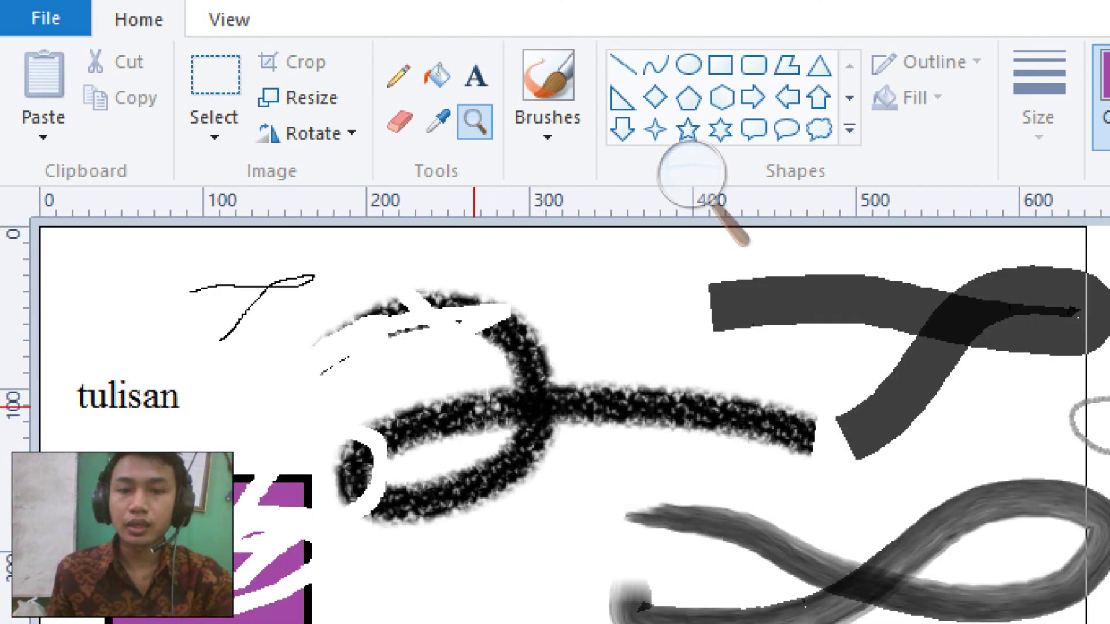
right_click(470, 462)
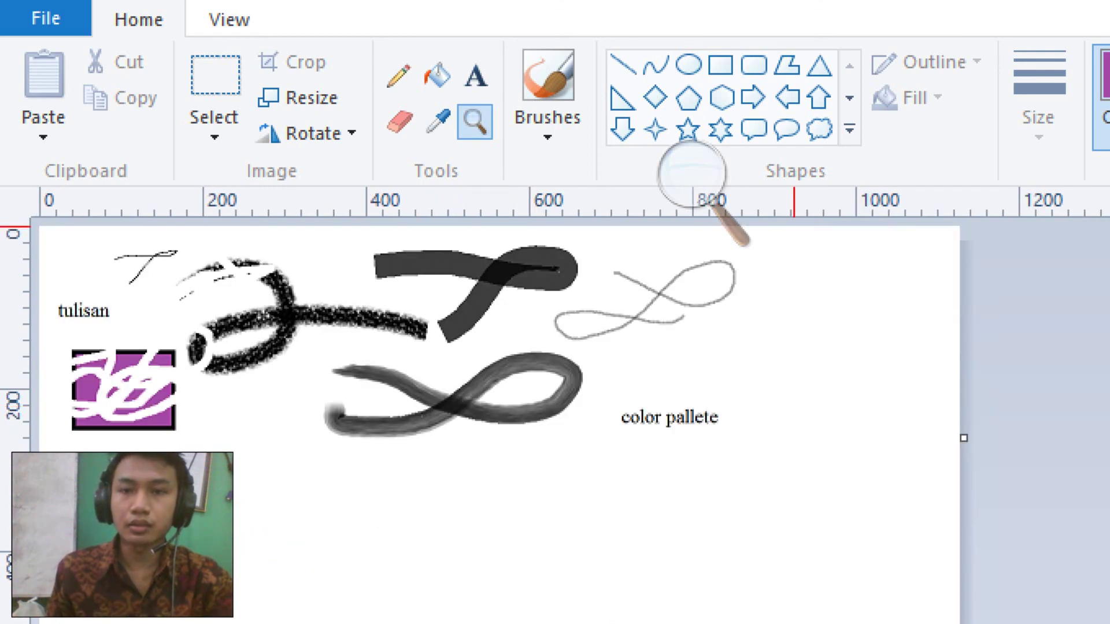
- Lower the Windows Magnifier's screen magnification to 100%
click(692, 173)
click(682, 196)
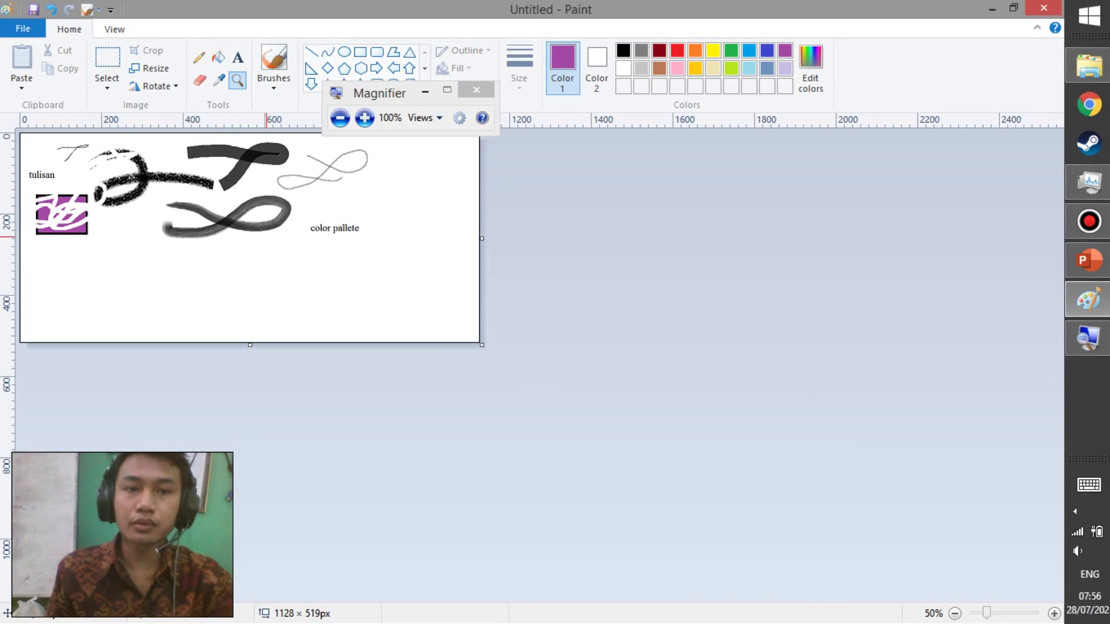
- Zoom the canvas in to 200%, back out to 50%, and in again to 100%
click(266, 237)
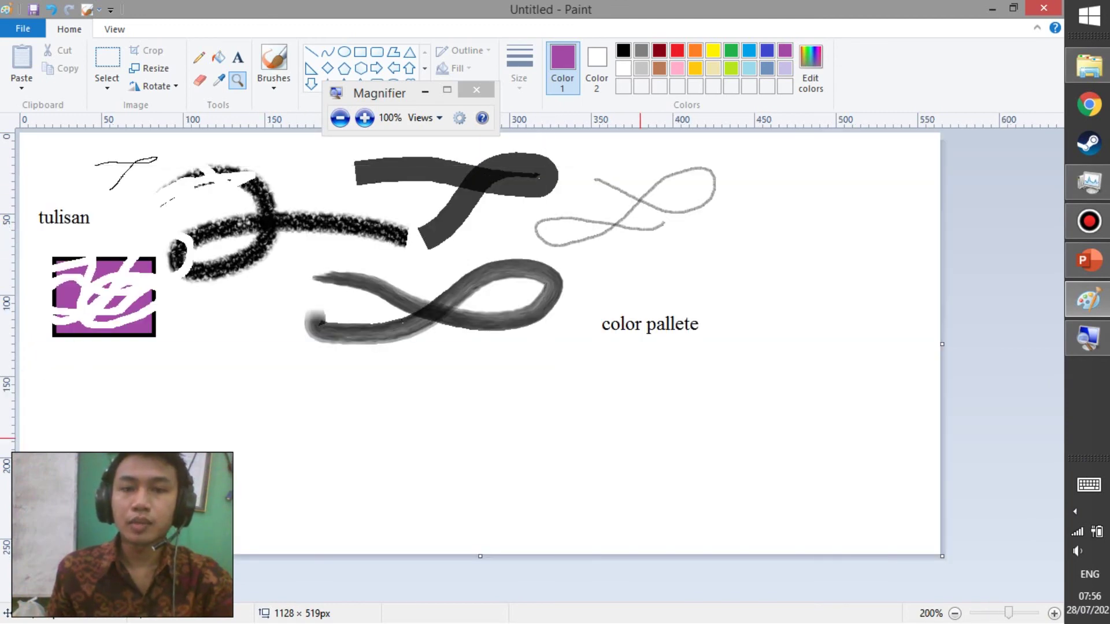
click(311, 300)
right_click(310, 299)
right_click(308, 299)
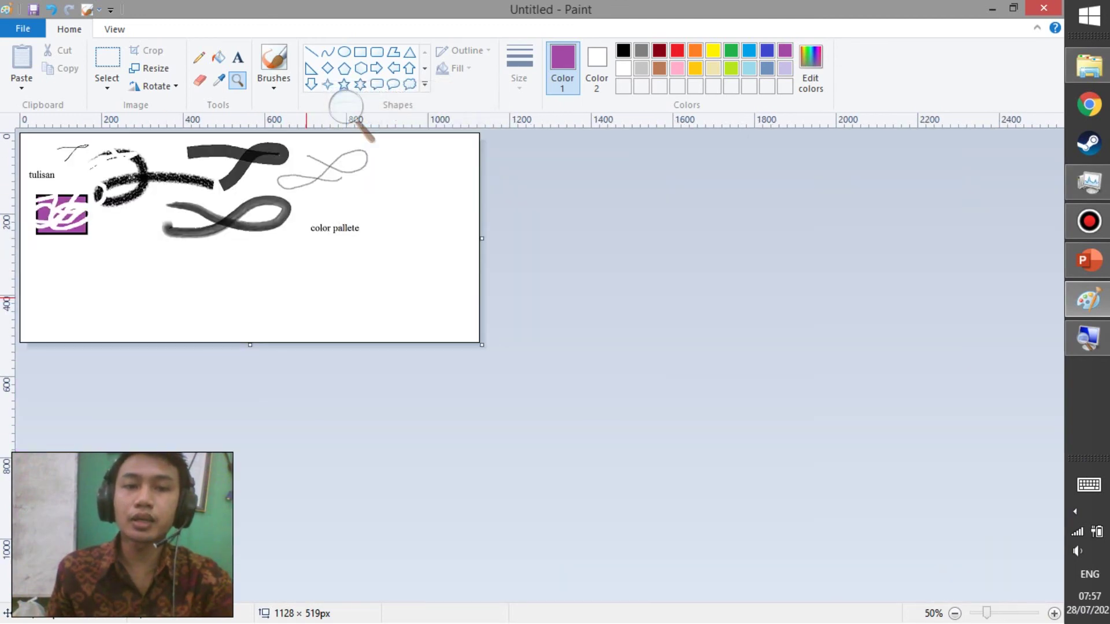
click(305, 263)
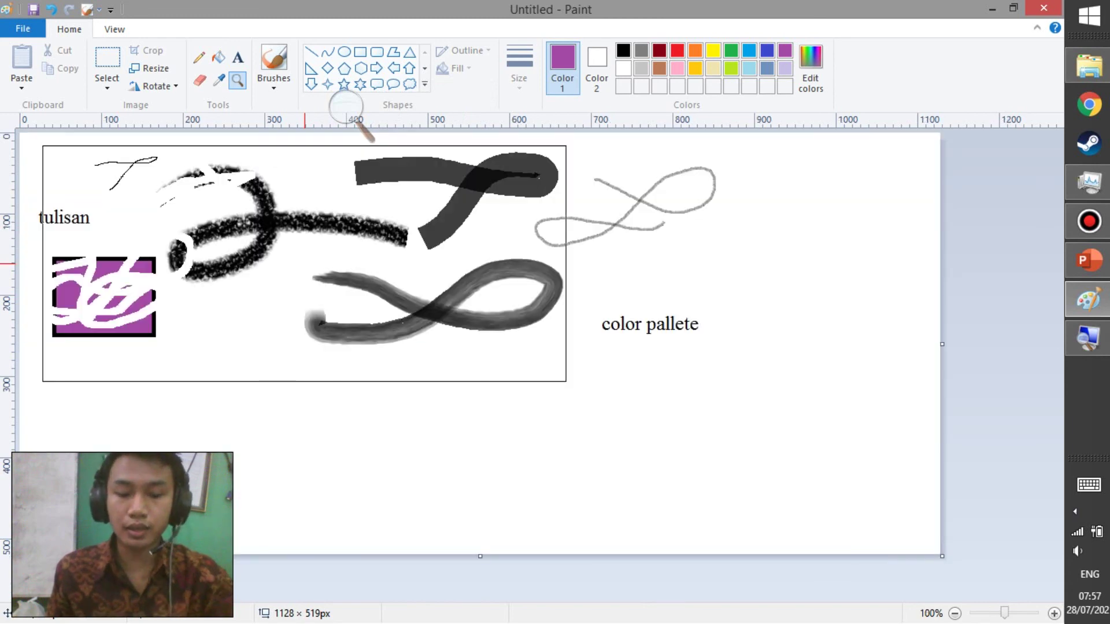